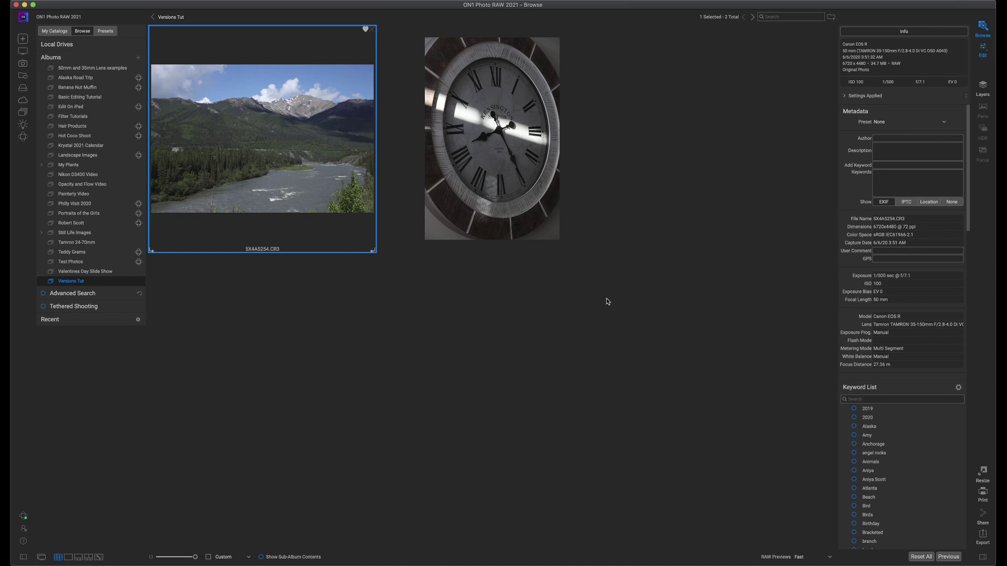
Apply the Villian preset with AI Auto tone to the river landscape, compare with the original, and commit
key(super+e)
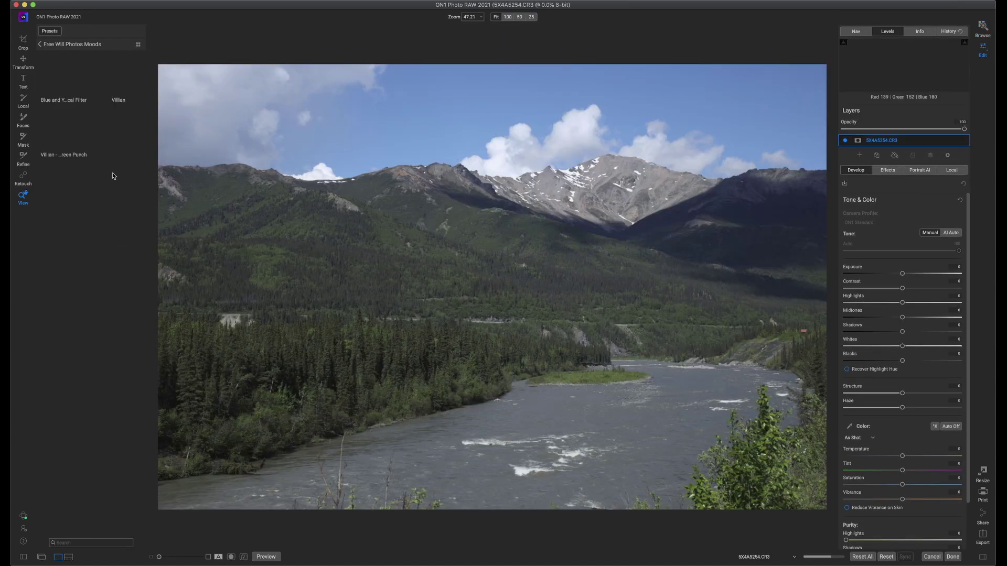
click(119, 81)
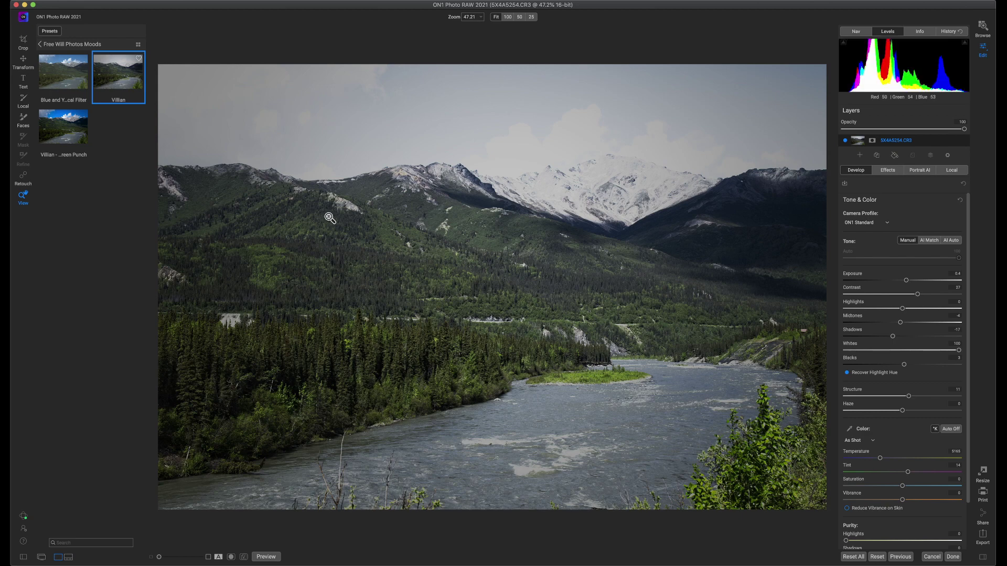
click(952, 243)
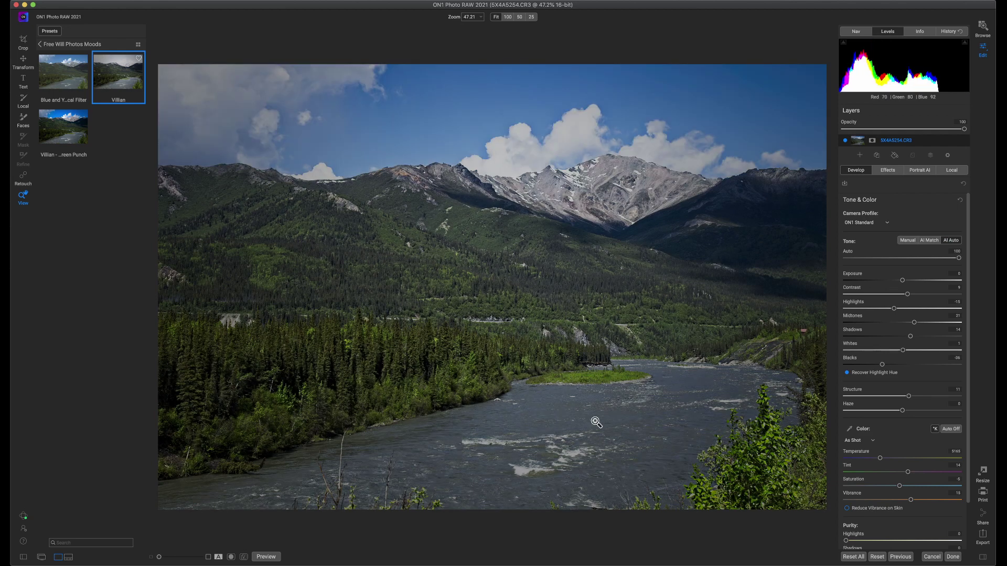
key(super+p)
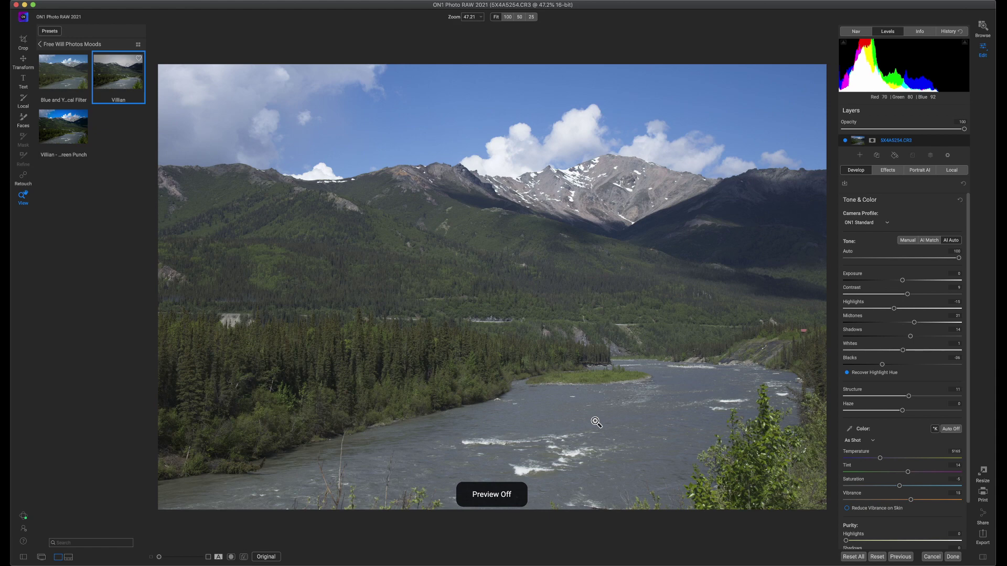
key(super+p)
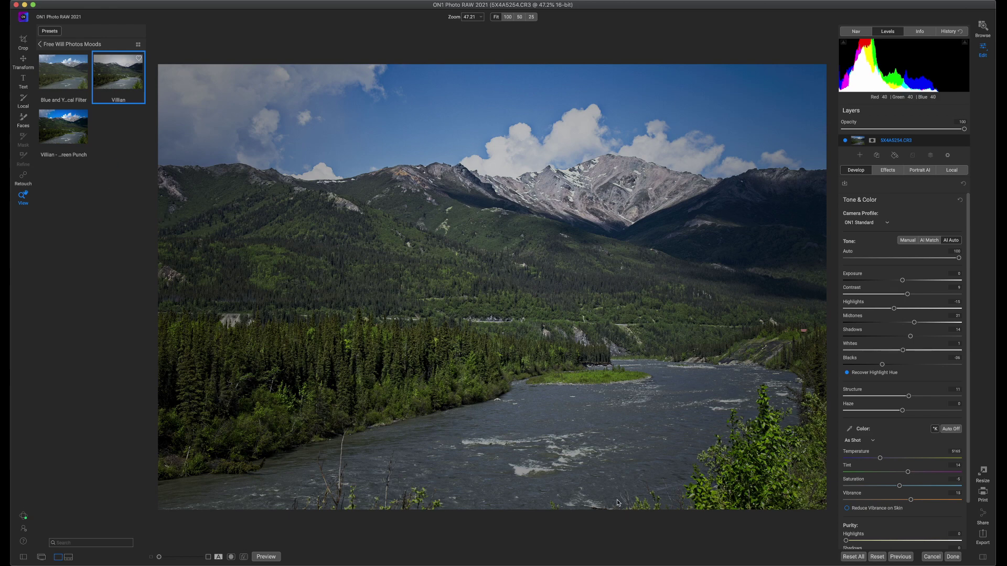
click(951, 559)
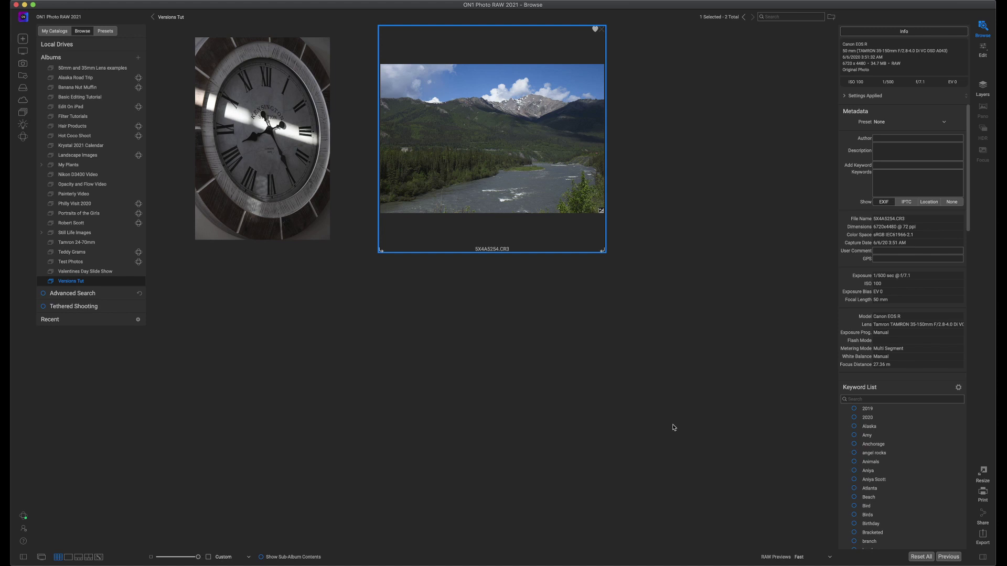
Create a new version of the river landscape, SX4A5254v1.cr3, from its context menu
right_click(505, 150)
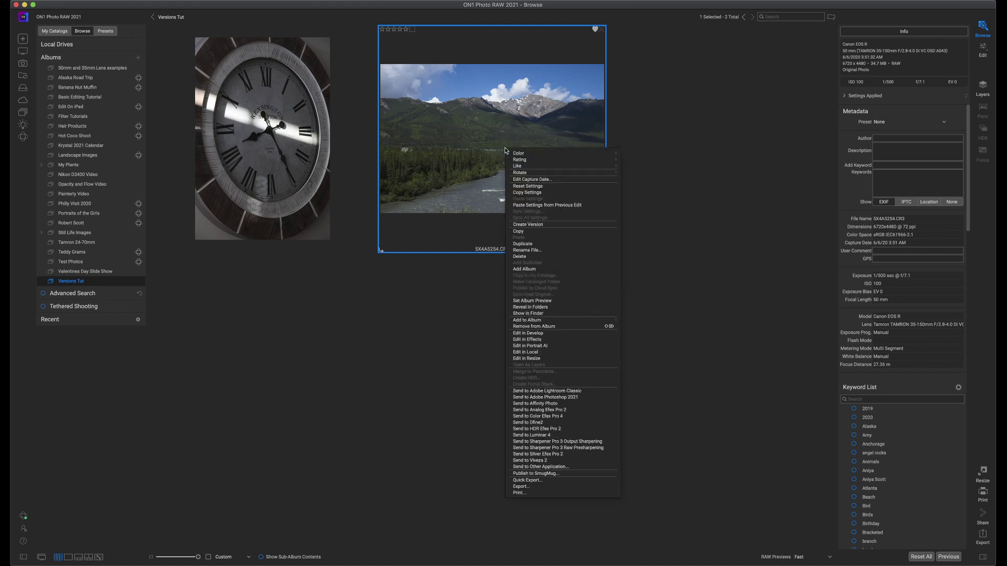
click(535, 226)
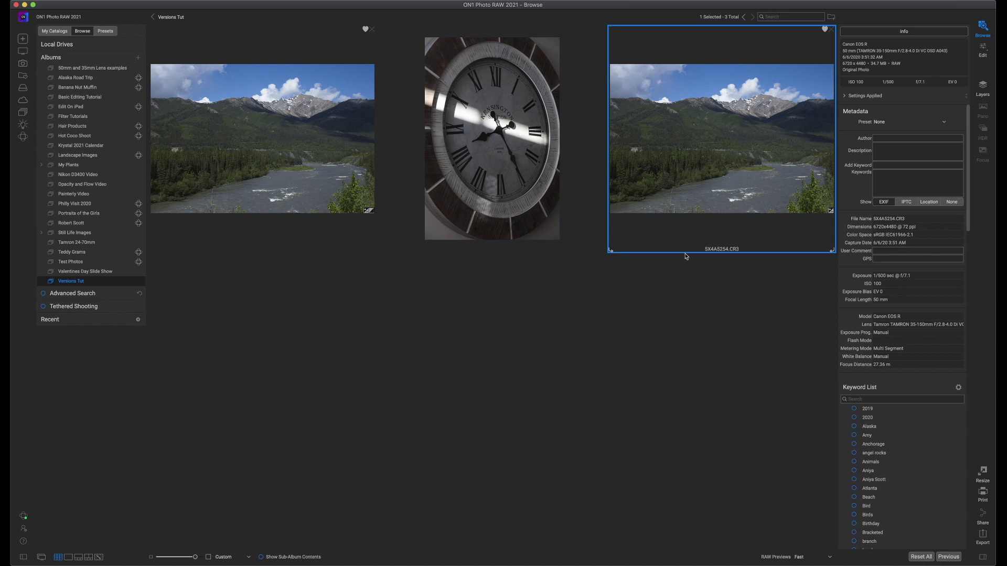
Give SX4A5254v1.cr3 the FWP Portrait BW 'BW Portrait Contrast 2' preset with AI Auto and commit
click(304, 237)
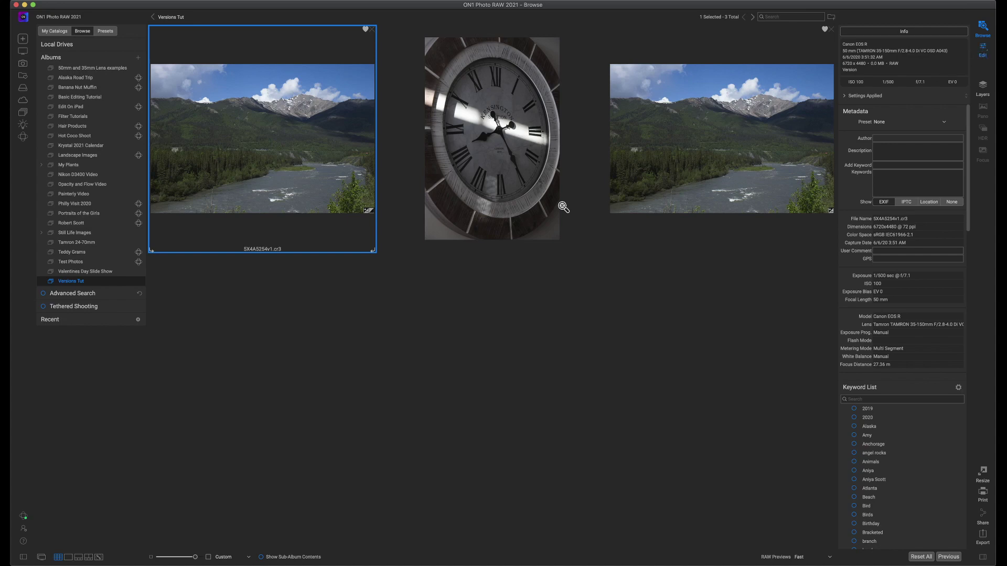
click(982, 50)
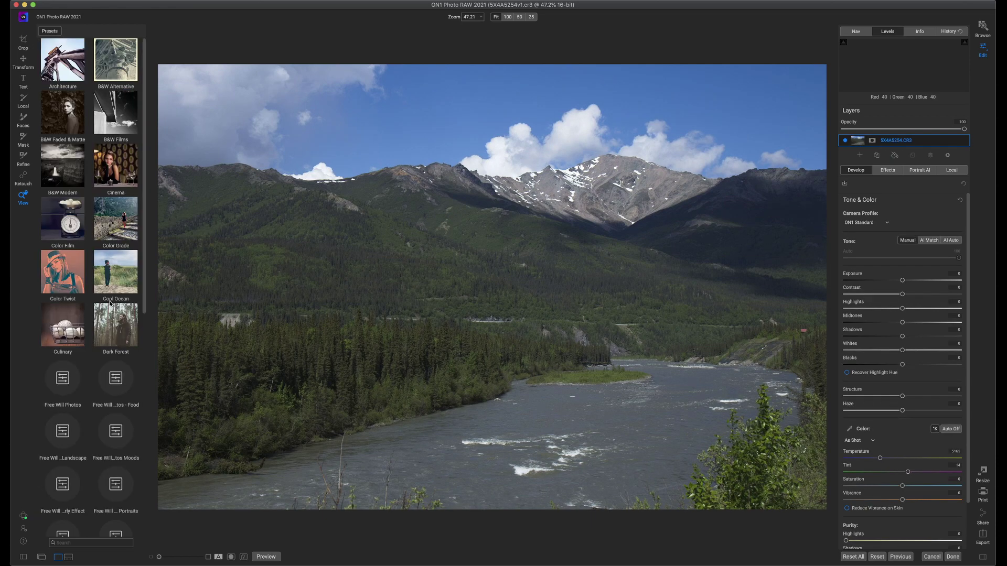
scroll(130, 388, down, 3)
scroll(131, 388, down, 5)
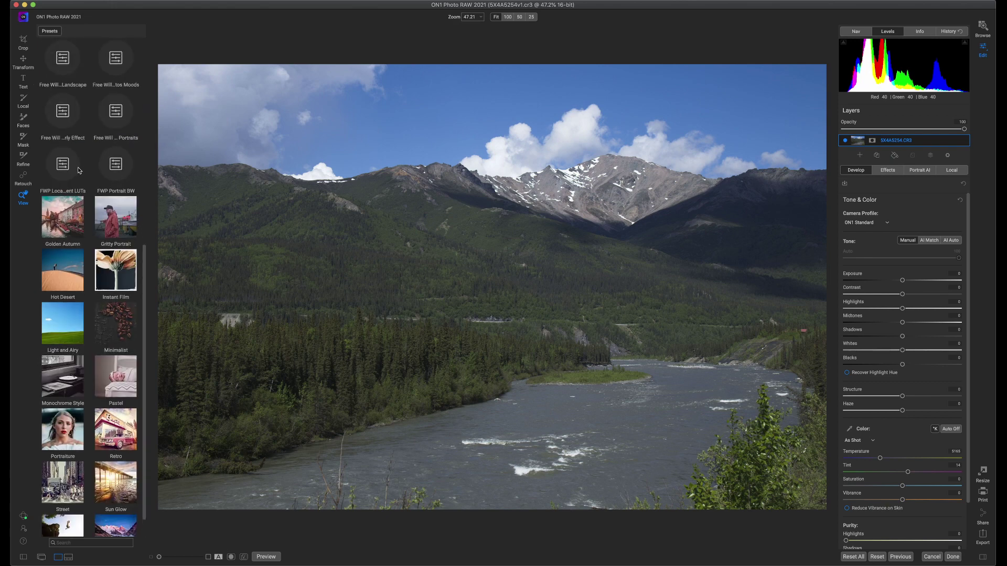
click(116, 164)
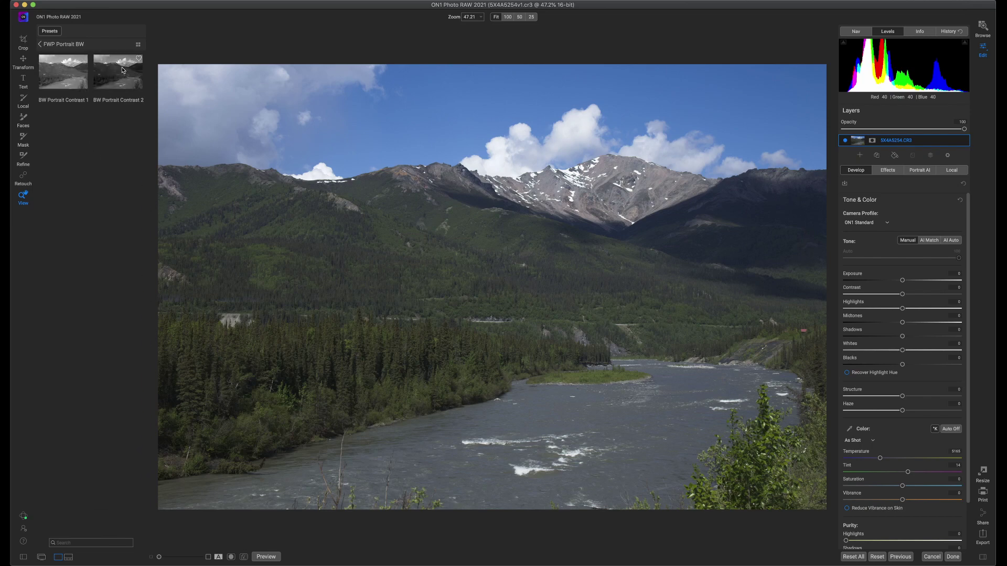
click(121, 68)
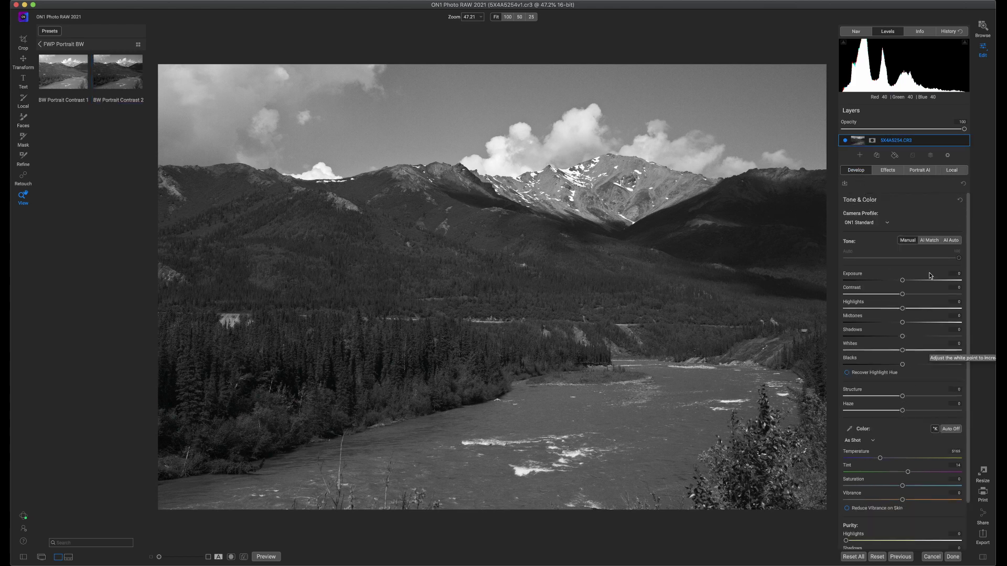
click(950, 242)
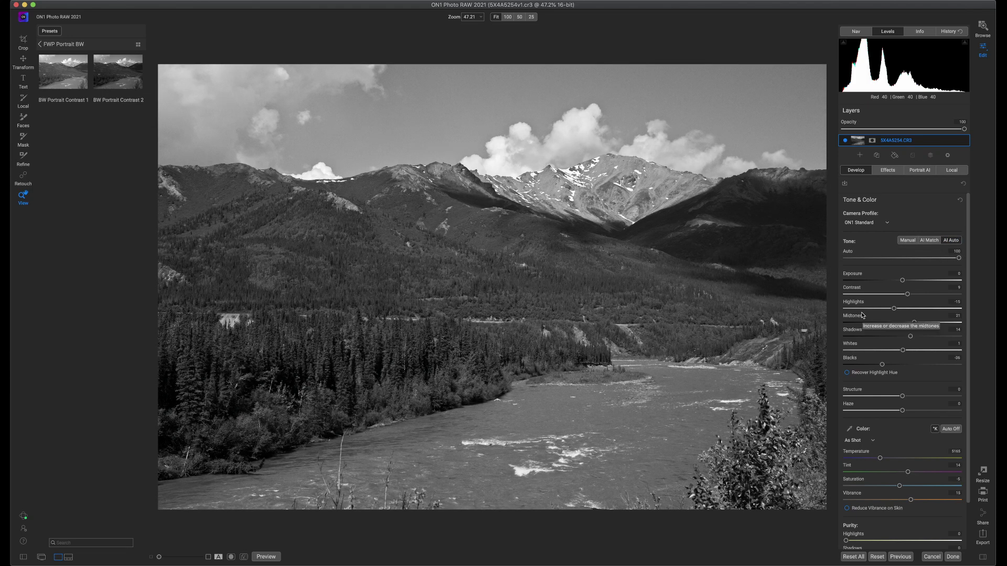
click(957, 559)
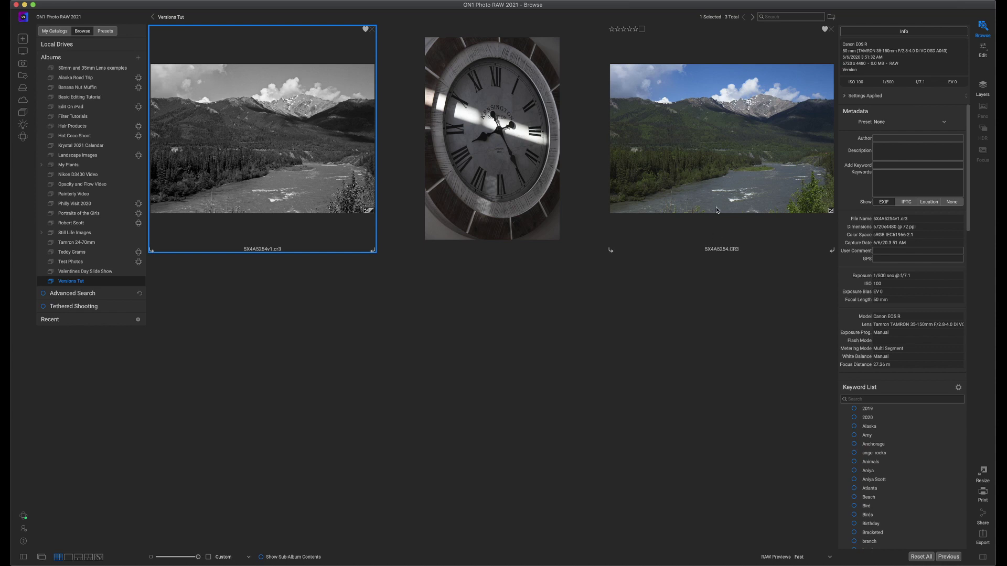
Select the colour original landscape CR3 in the Versions Tut album
click(716, 169)
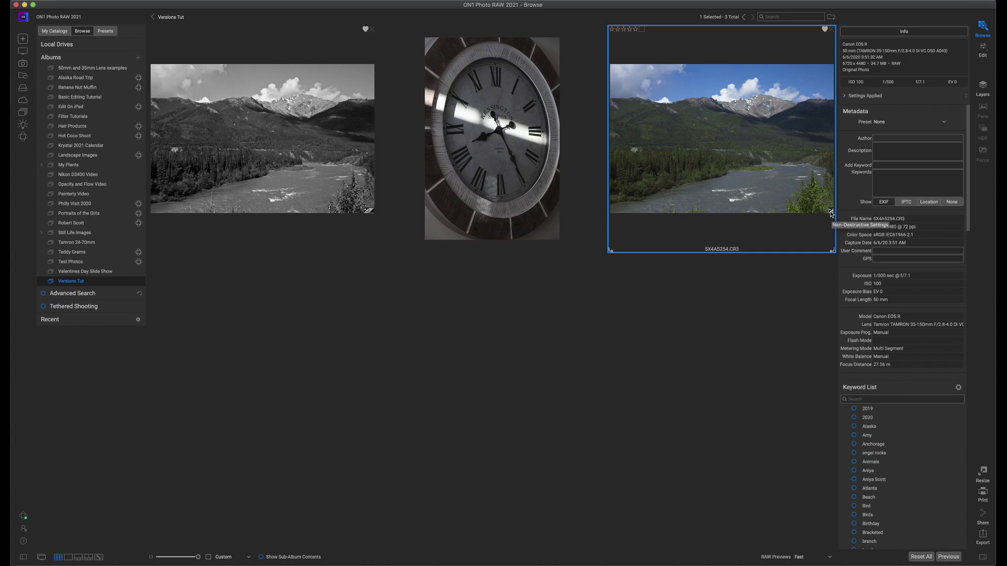
Apply the BW Portrait Contrast 2 preset to Wall Clock30.jpg and commit the edit
click(527, 381)
click(495, 105)
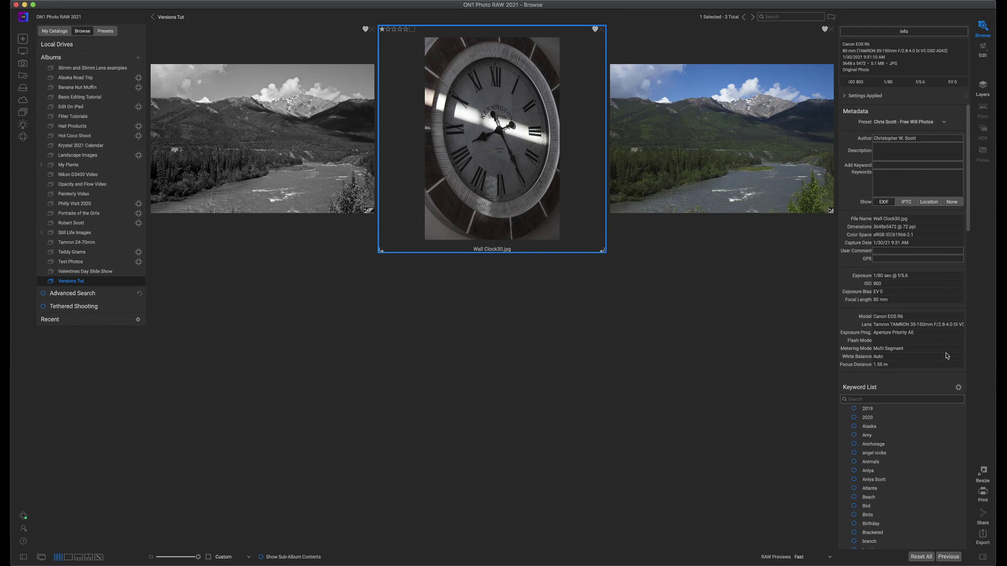
click(983, 51)
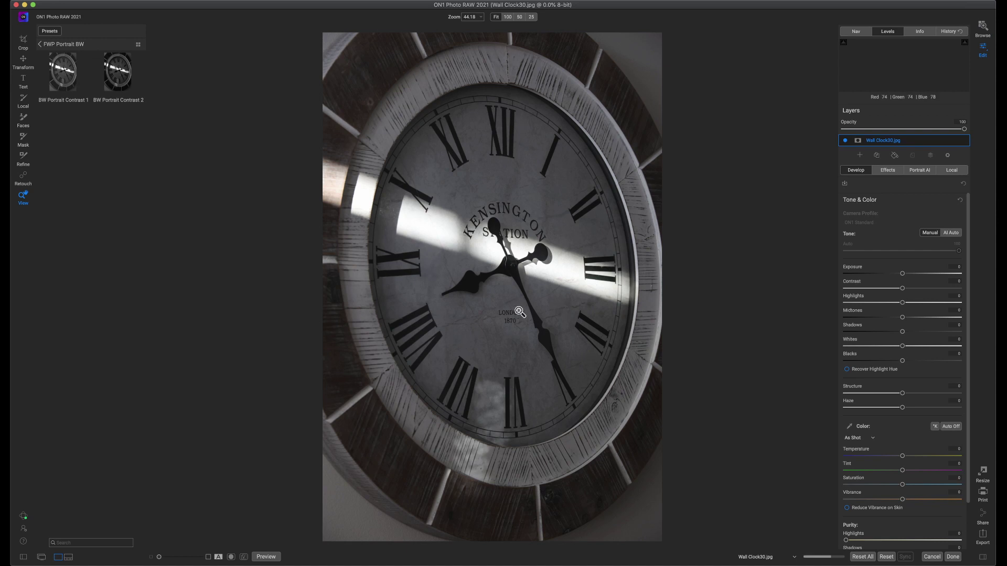
click(118, 74)
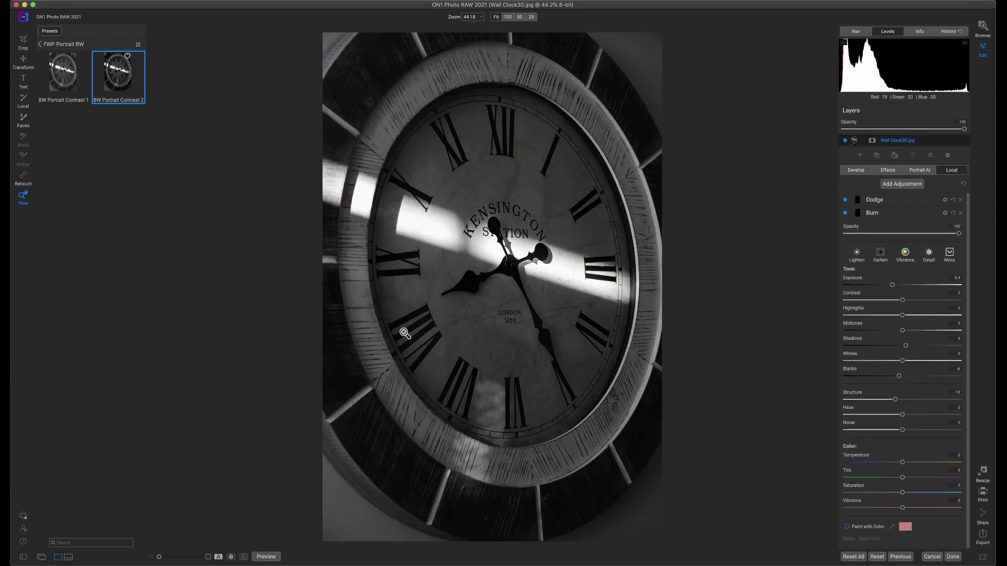
click(952, 559)
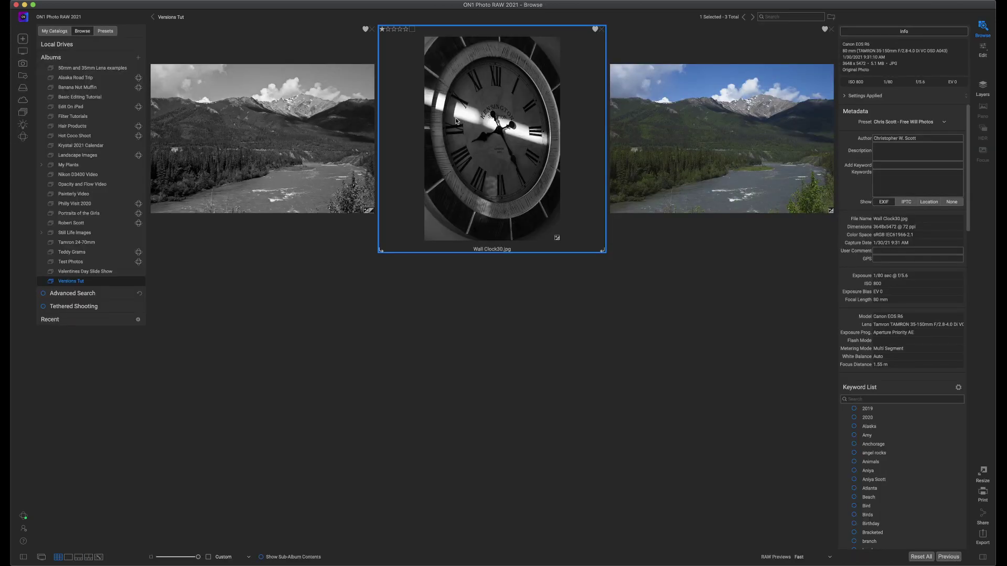
Create two versions of the wall clock photo so the album shows 5 total
right_click(456, 121)
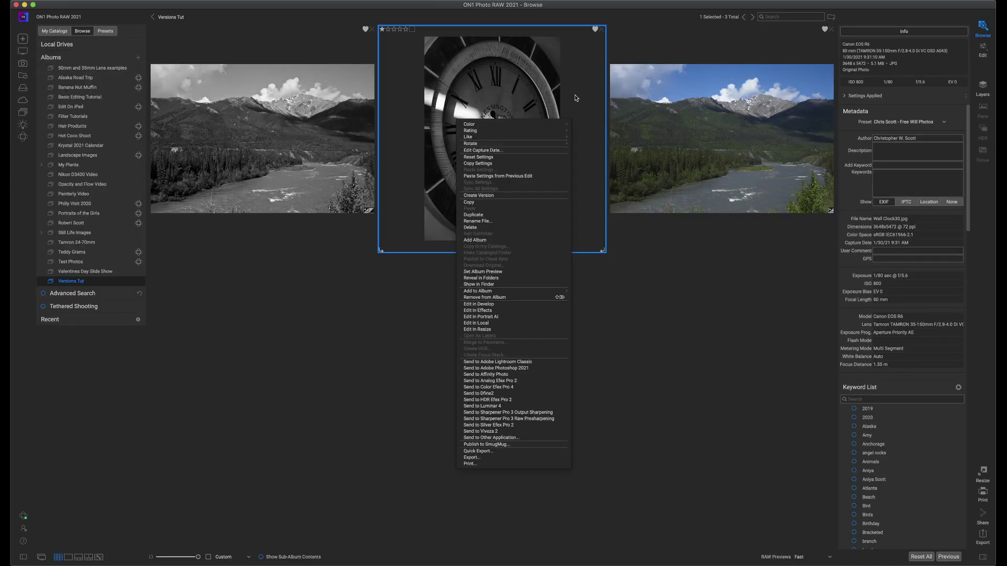
click(487, 195)
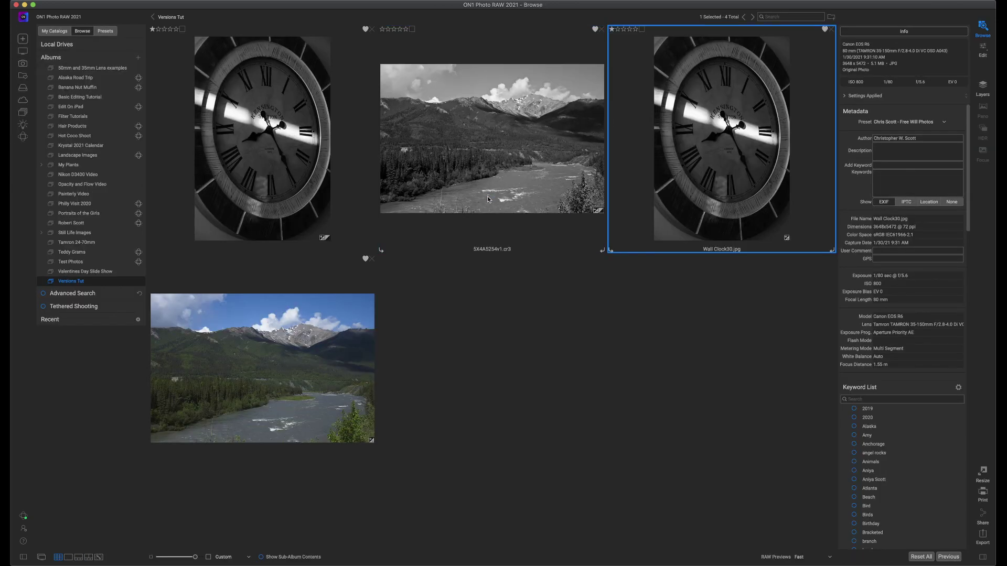
right_click(696, 151)
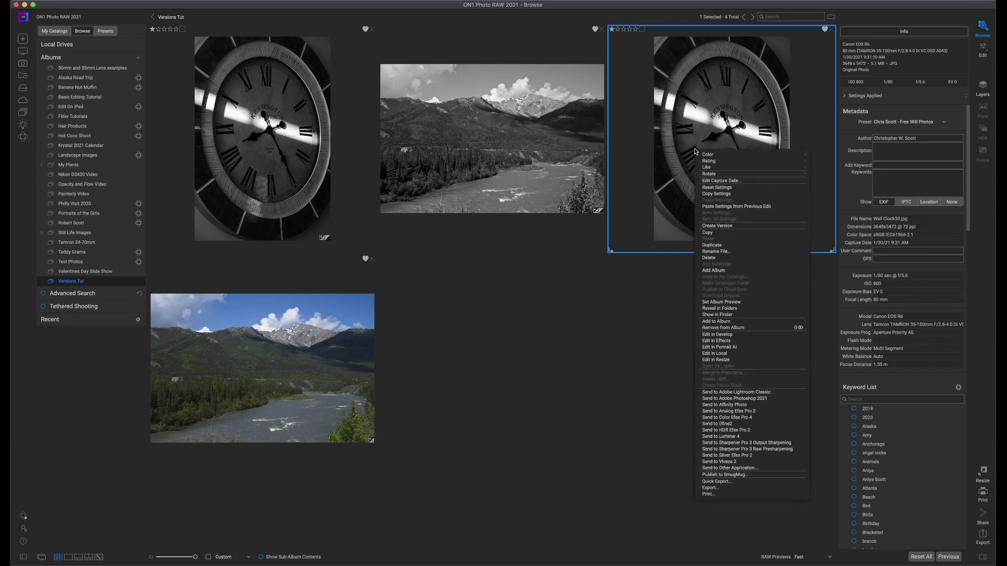
click(733, 226)
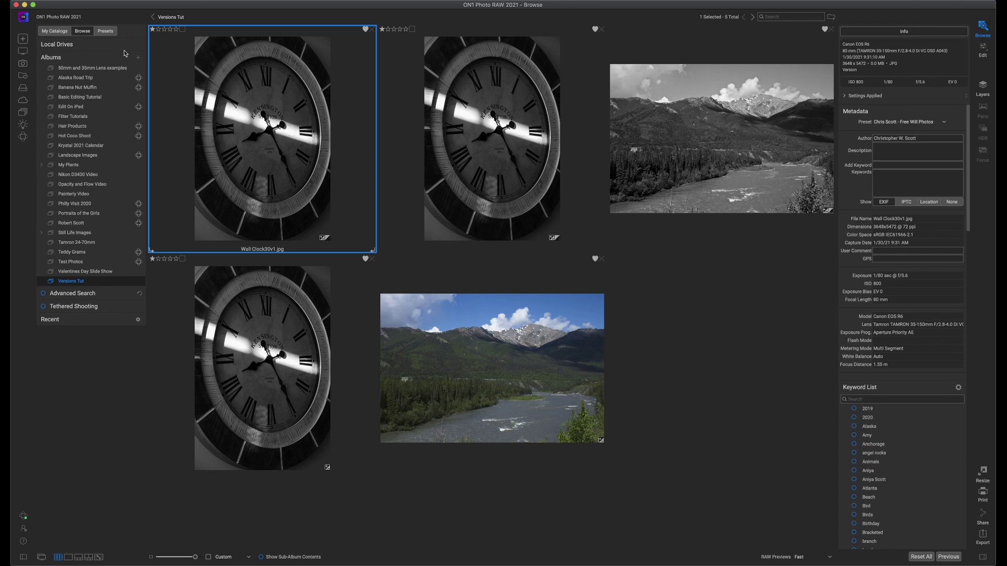
Apply a Culinary preset to Wall Clock30v1, after trying CU7
click(105, 32)
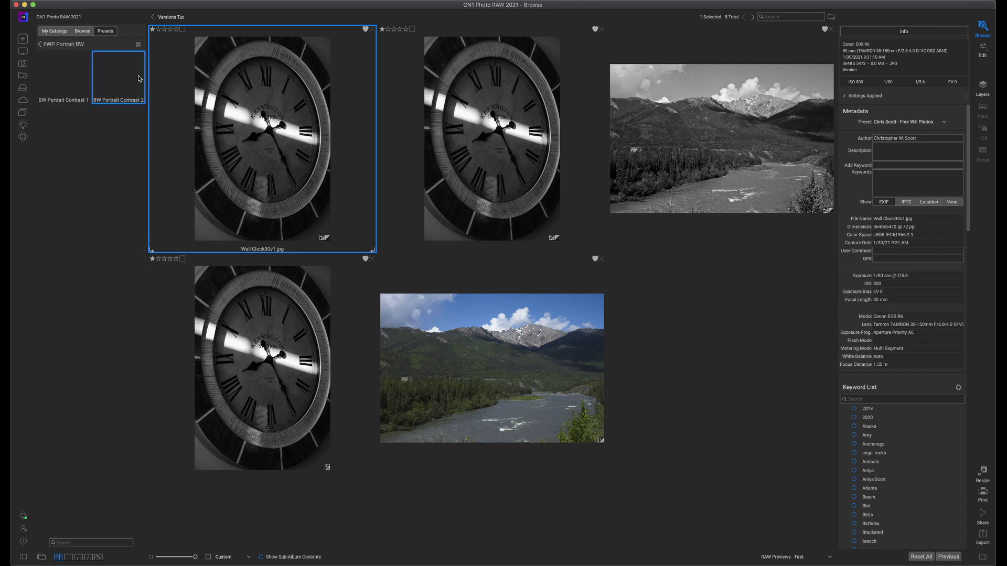
click(40, 44)
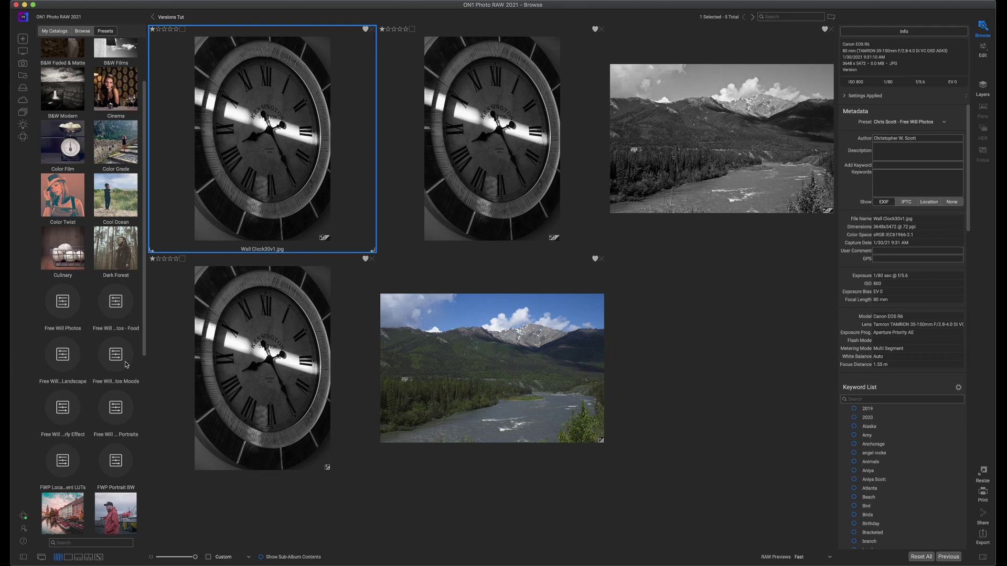
scroll(129, 365, down, 5)
scroll(135, 335, up, 6)
click(54, 324)
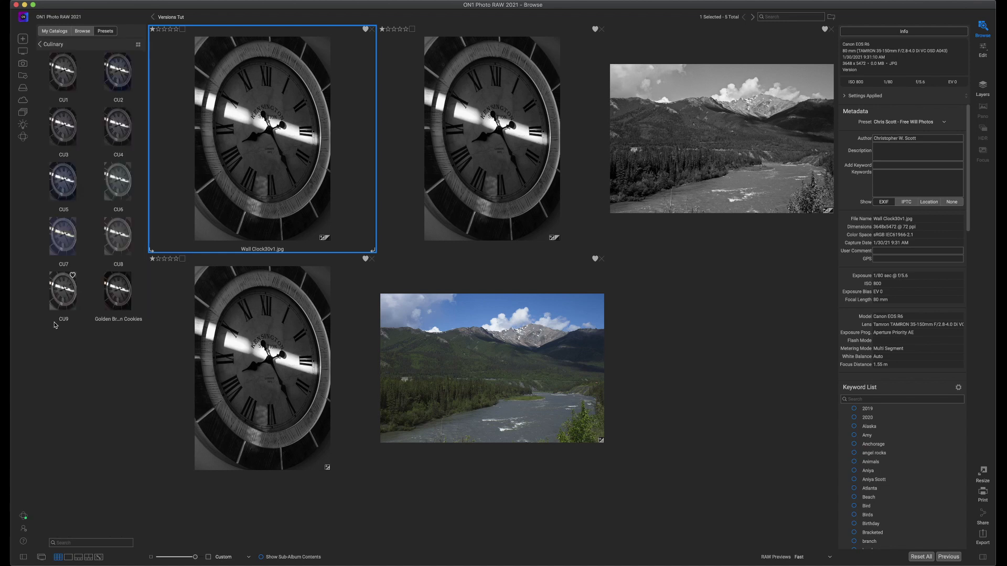
click(65, 237)
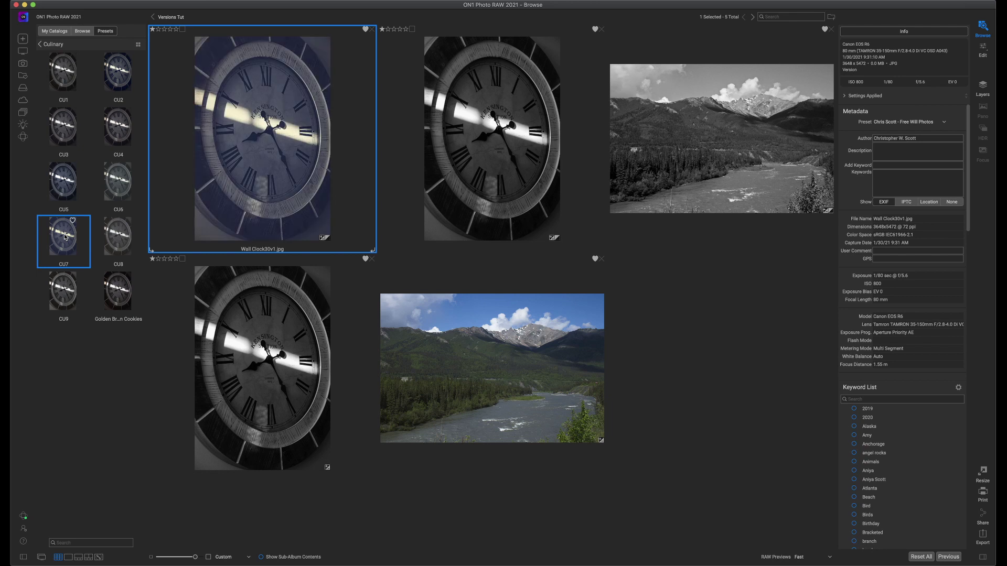
click(120, 297)
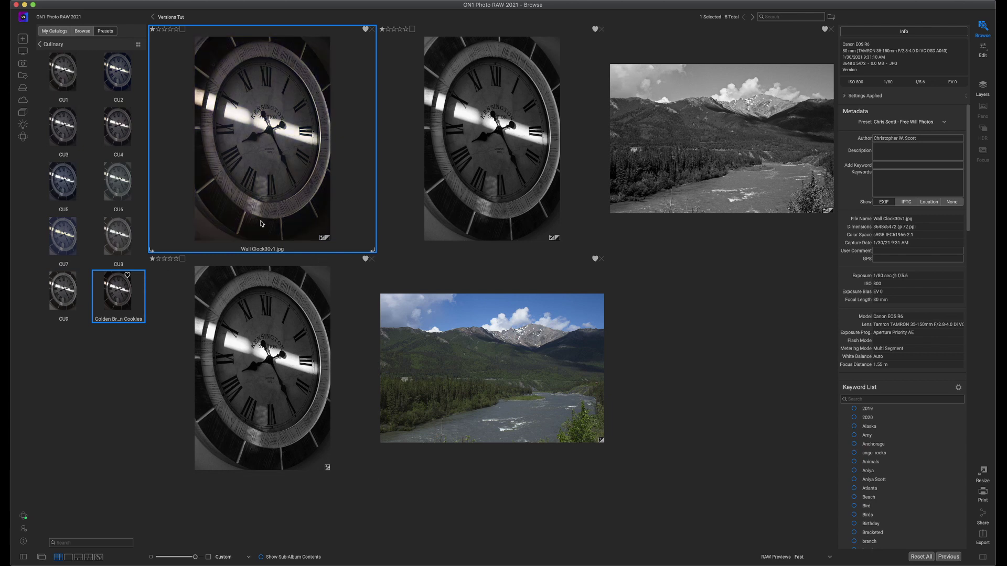
Apply the Architecture A10 preset to Wall Clock30v2, after trying A2
click(463, 155)
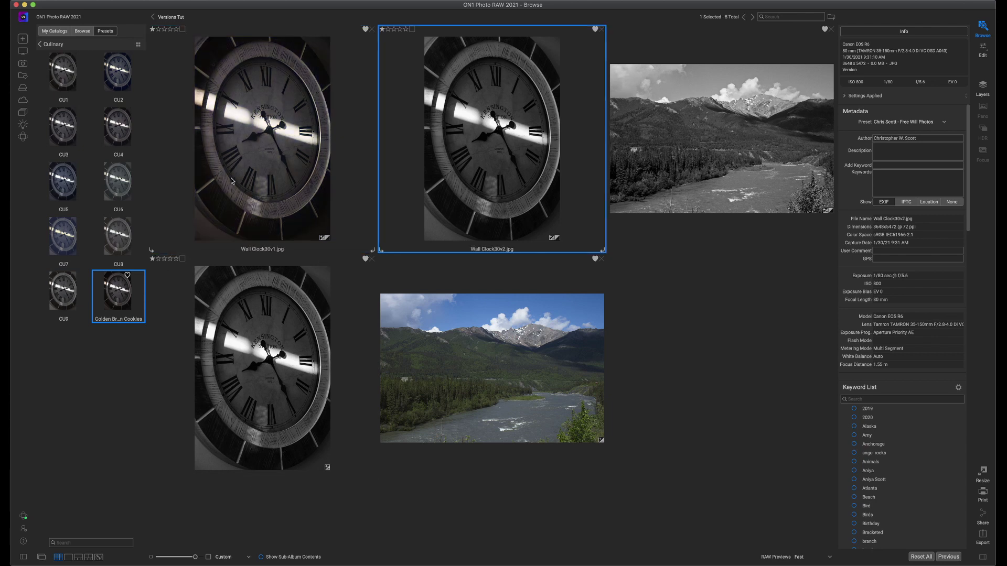
click(46, 45)
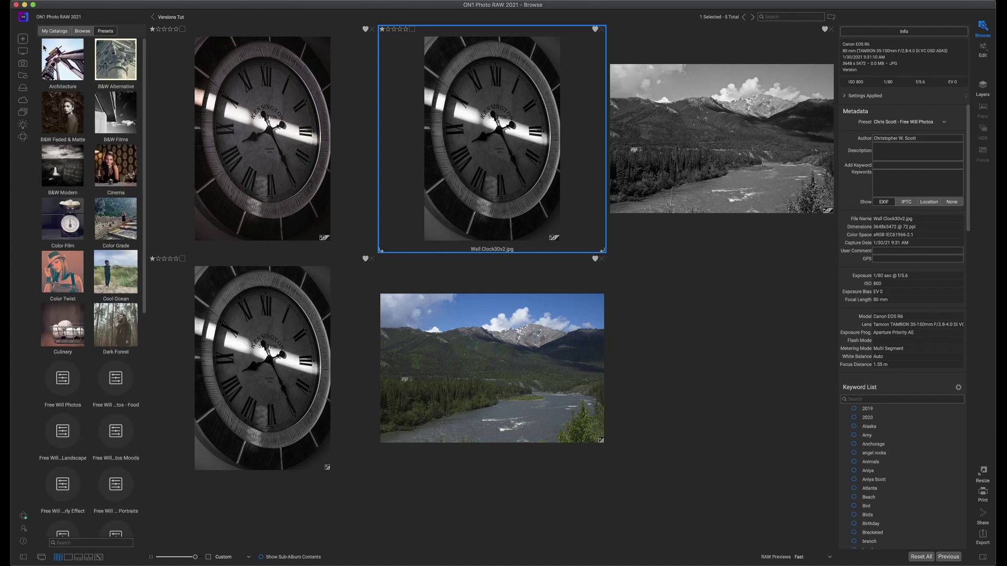
click(65, 79)
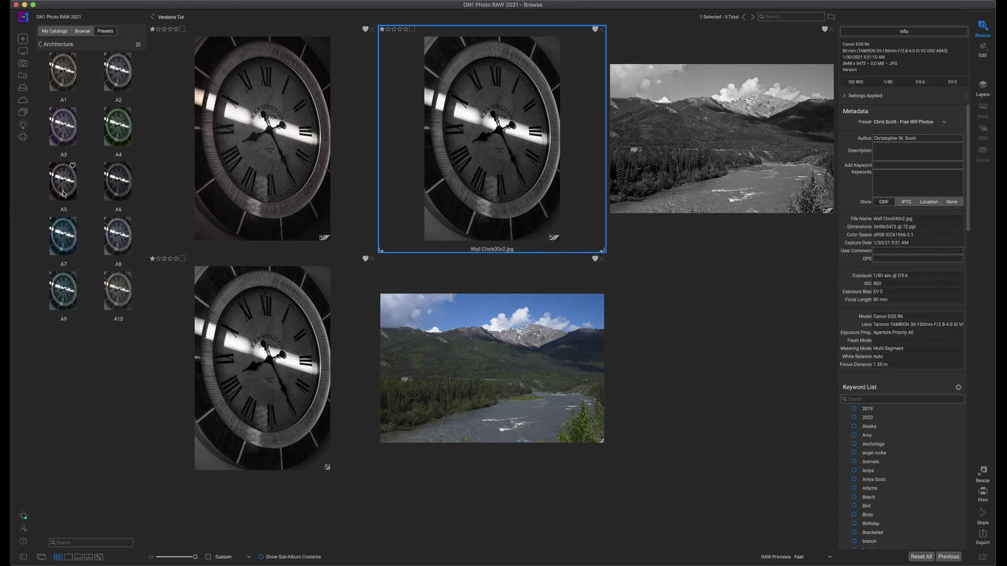
click(116, 79)
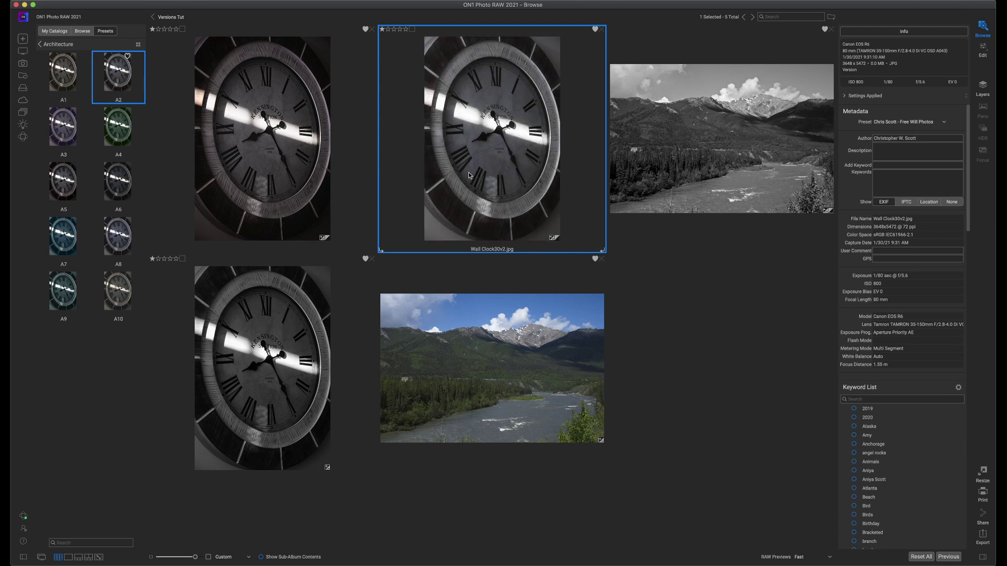
click(120, 297)
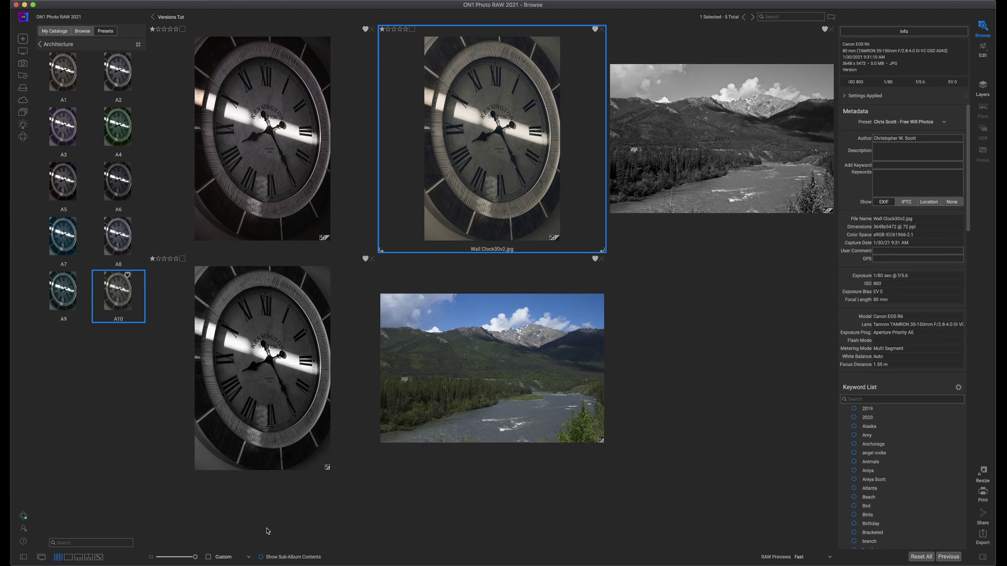
Compare Wall Clock30v2, Wall Clock30v1 and Wall Clock30 side by side in Compare view
click(78, 557)
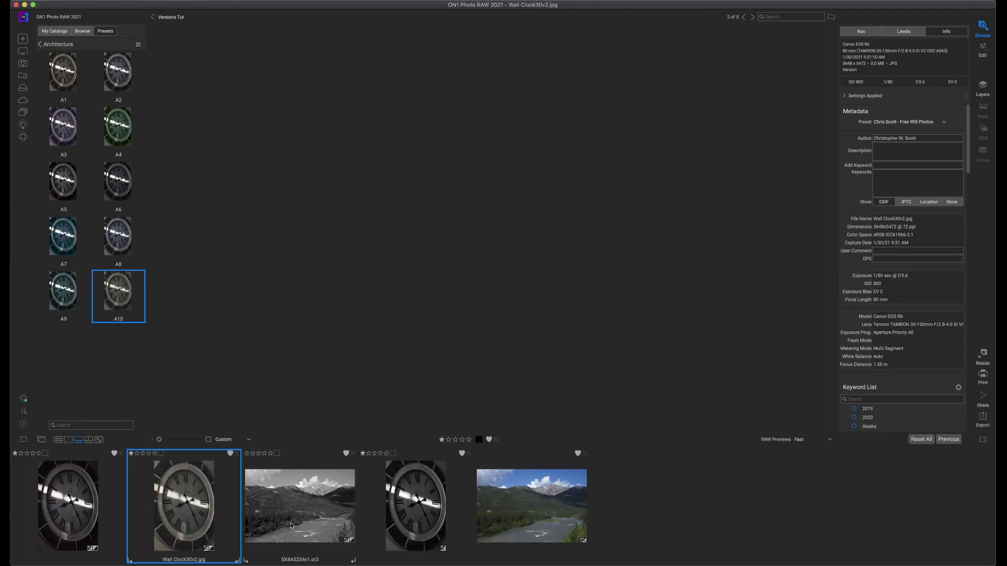
click(89, 440)
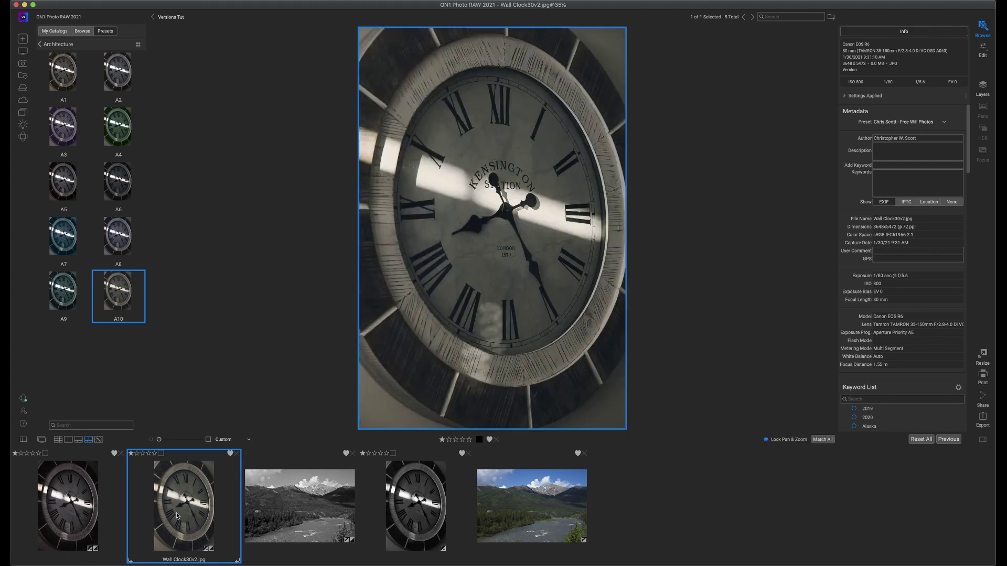
super+click(74, 506)
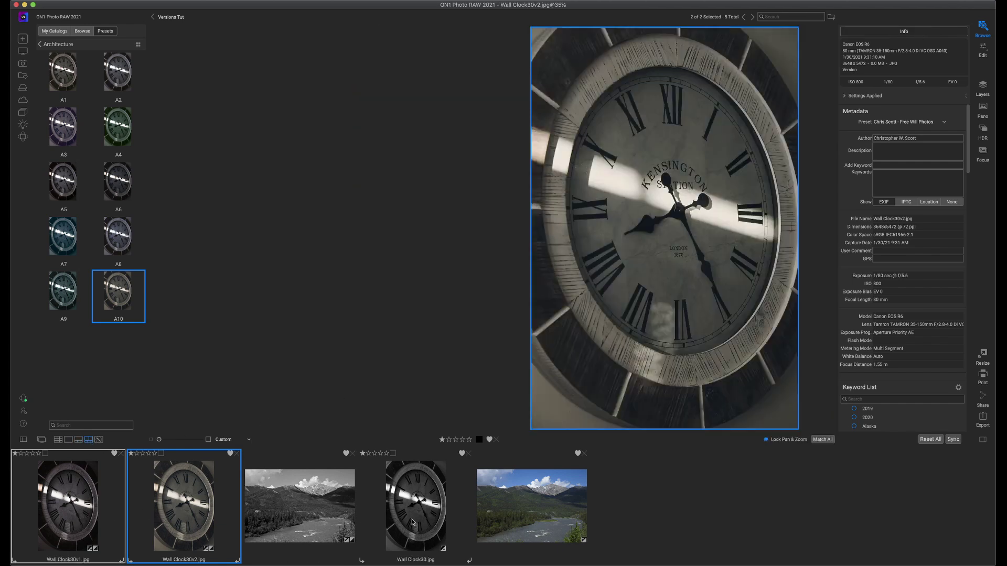
super+click(435, 517)
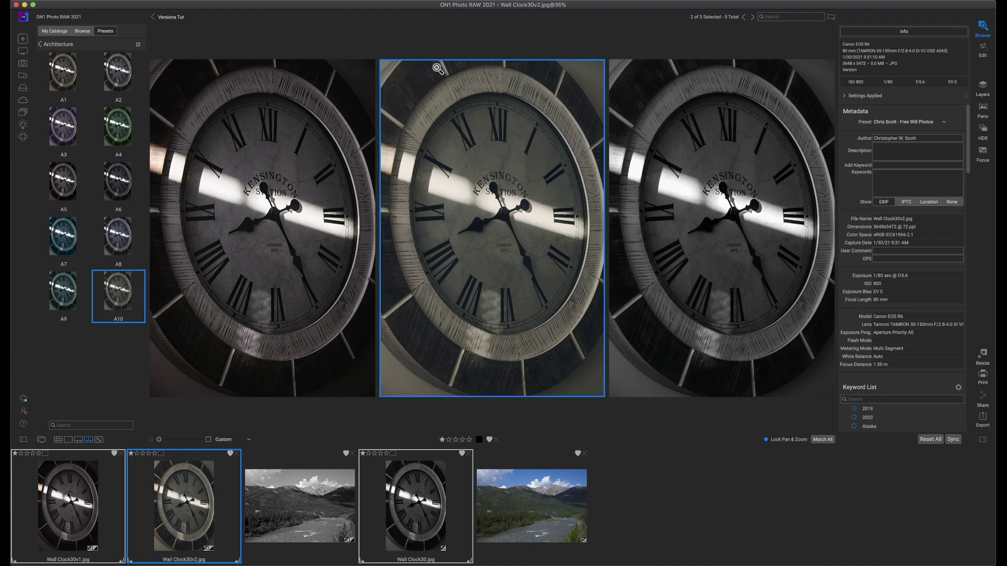
Rate Wall Clock30v2 four stars and Wall Clock30v1 three stars, clearing v1's like
click(283, 287)
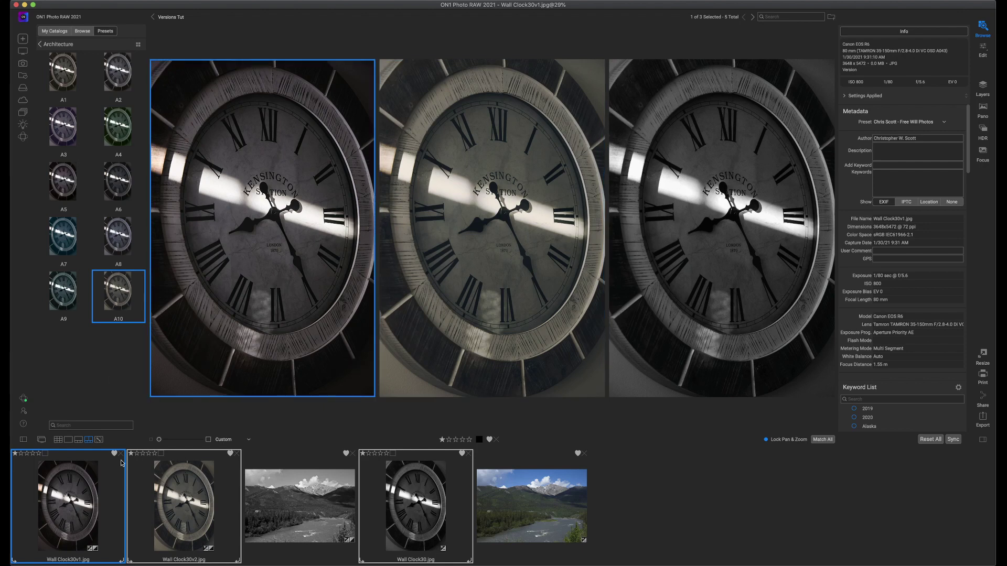
click(149, 453)
click(27, 453)
click(114, 453)
Combine the three selected clock versions into one layered document
click(983, 88)
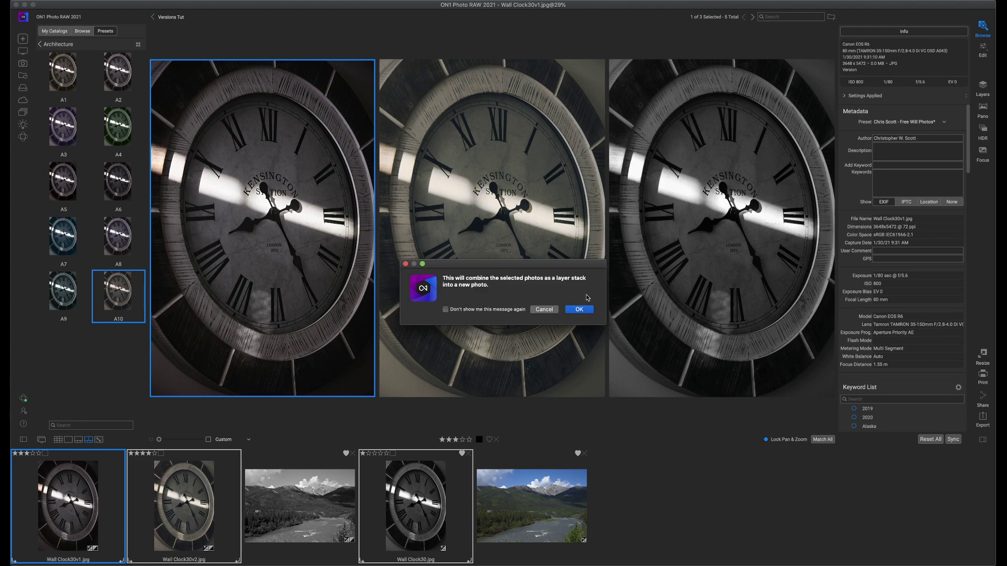
click(580, 309)
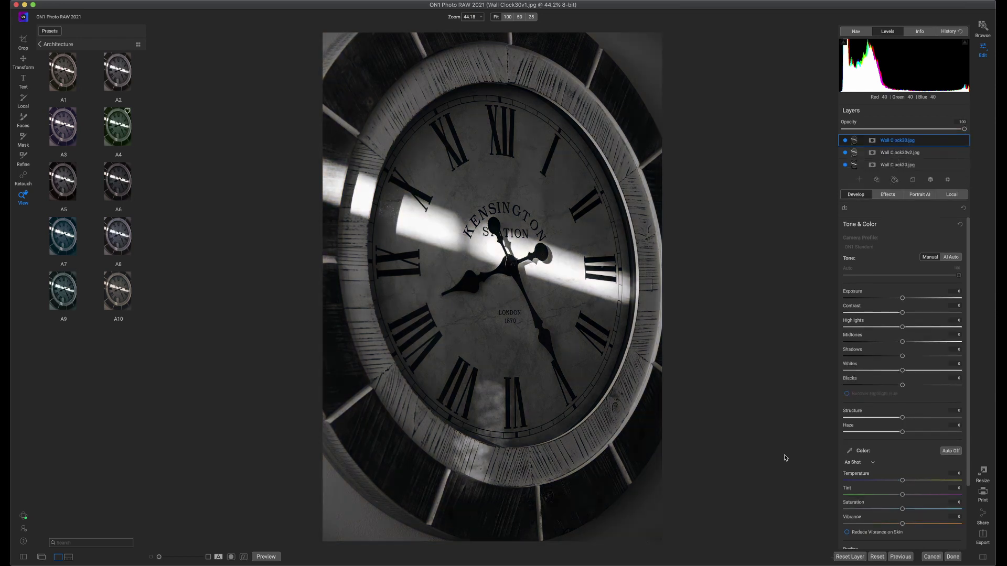
Show the Info panel with the 3648 x 5472 image size and look through the Layer menu
click(918, 34)
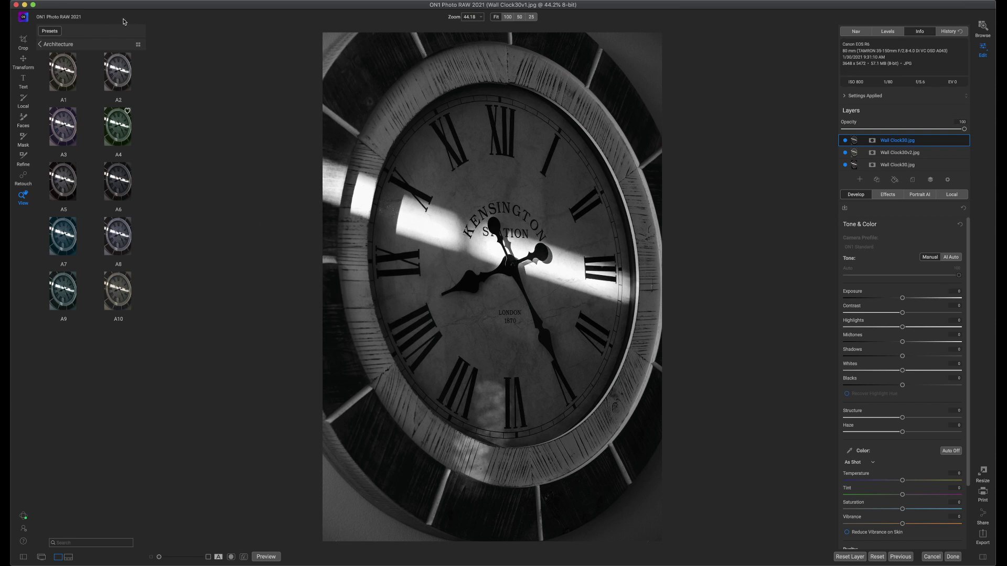
click(110, 1)
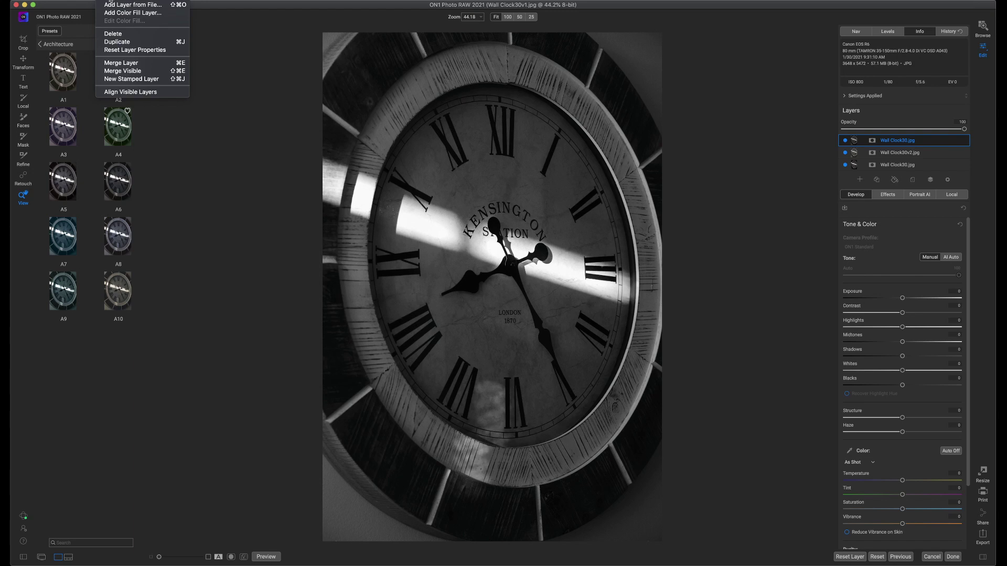
mouse_move(76, 1)
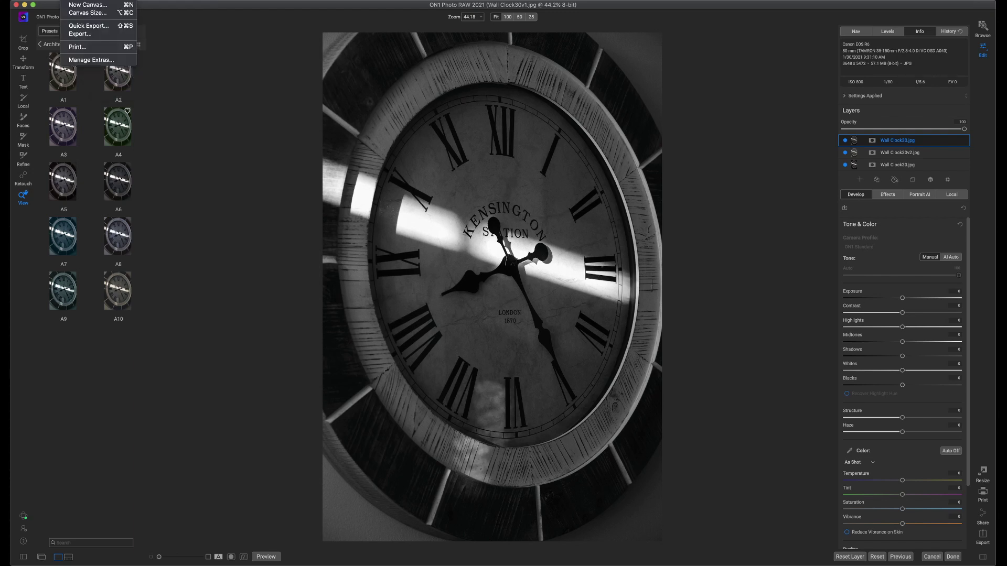
Try widening the canvas to 10944 pixels, then undo that change
click(84, 13)
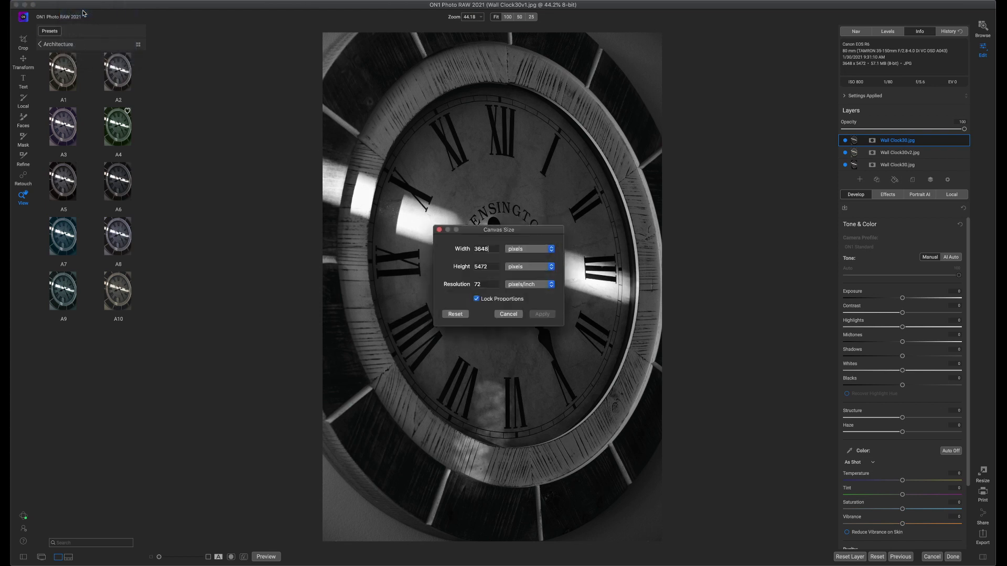
double_click(480, 249)
text(10944)
click(543, 315)
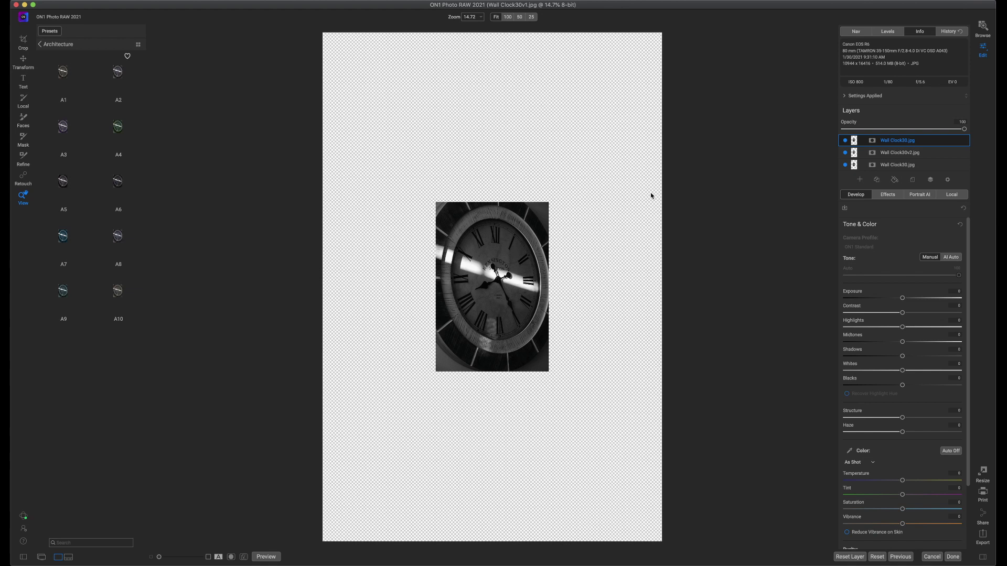
key(super+z)
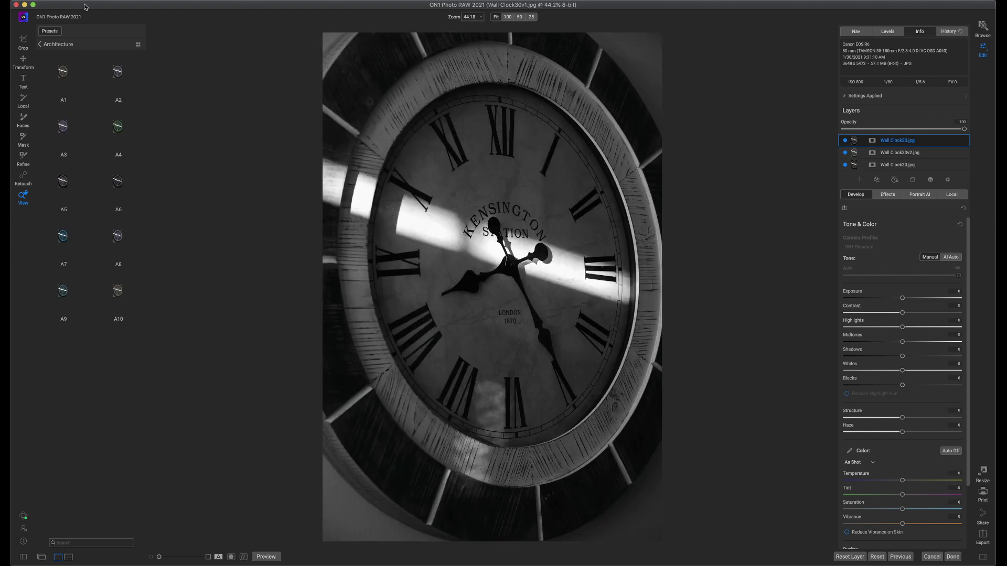
With proportions unlocked, widen only the canvas width to 10944 pixels
click(76, 2)
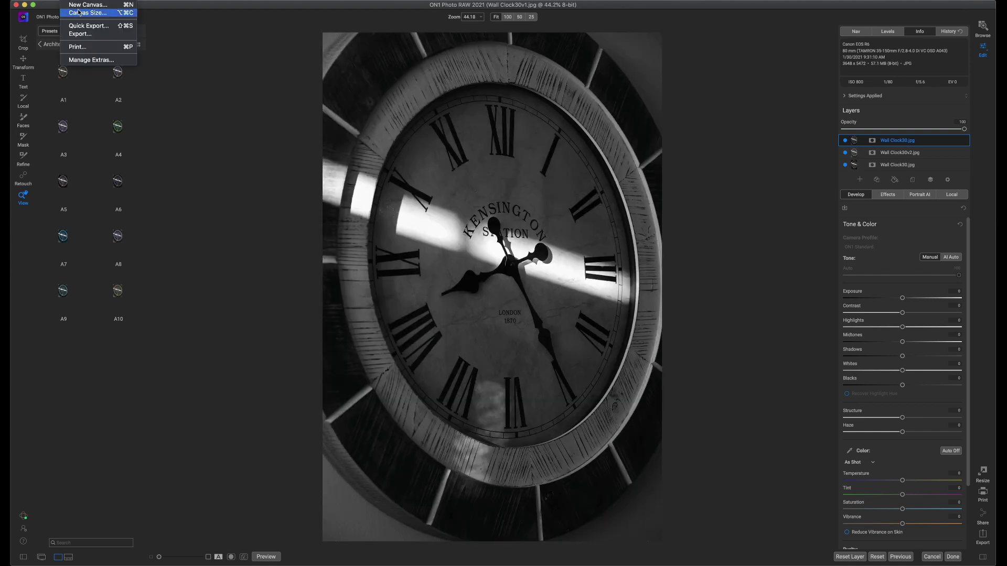
click(79, 11)
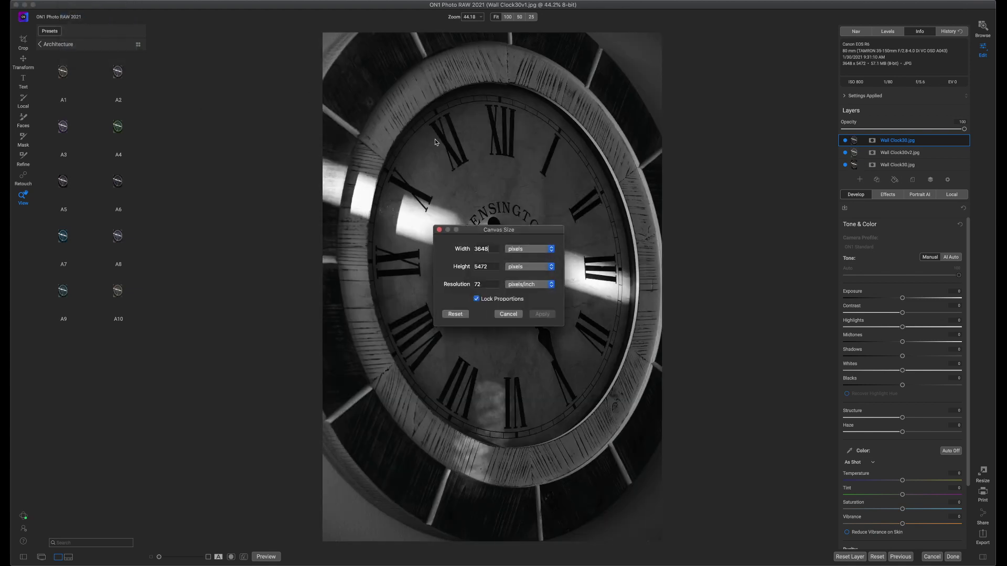
click(477, 299)
drag(493, 250, 474, 247)
text(10944)
click(539, 315)
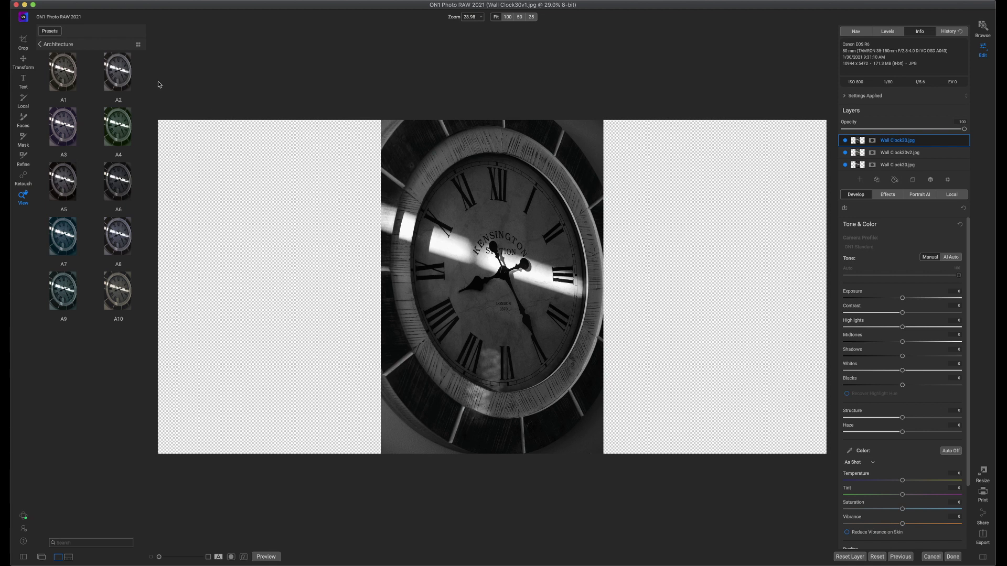
Move the top clock to the left third and Wall Clock30v2 to the right third
click(23, 63)
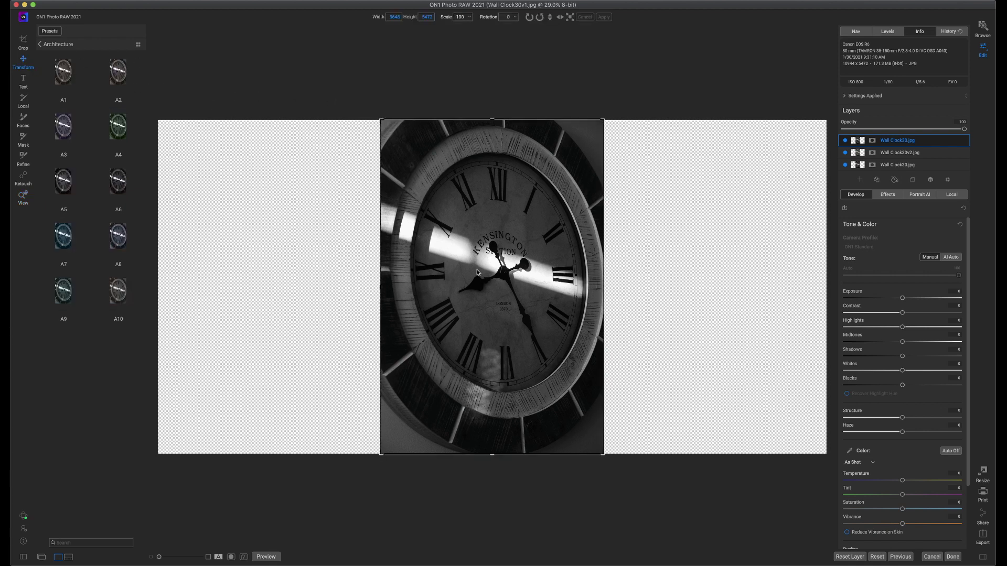
drag(448, 273, 251, 272)
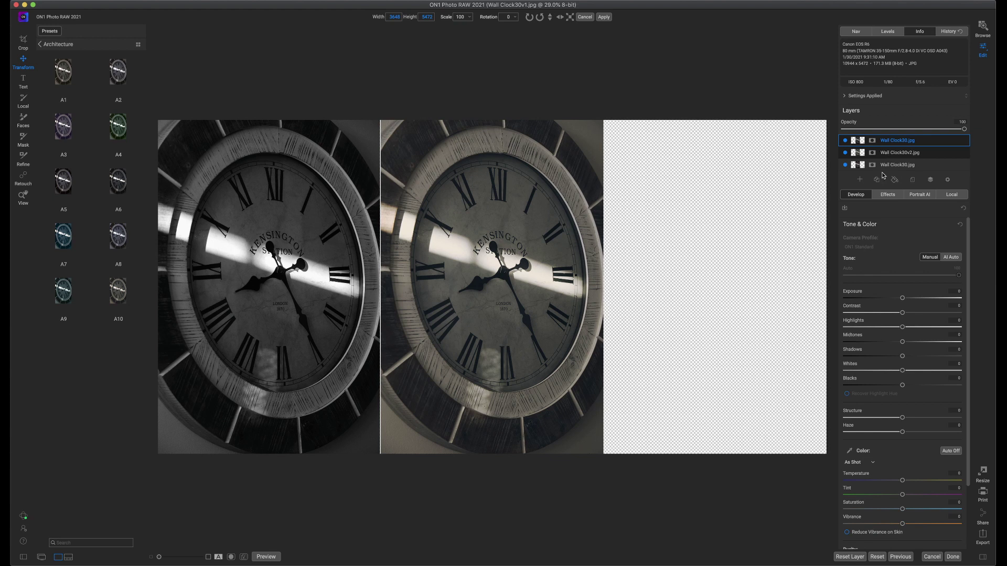
click(938, 156)
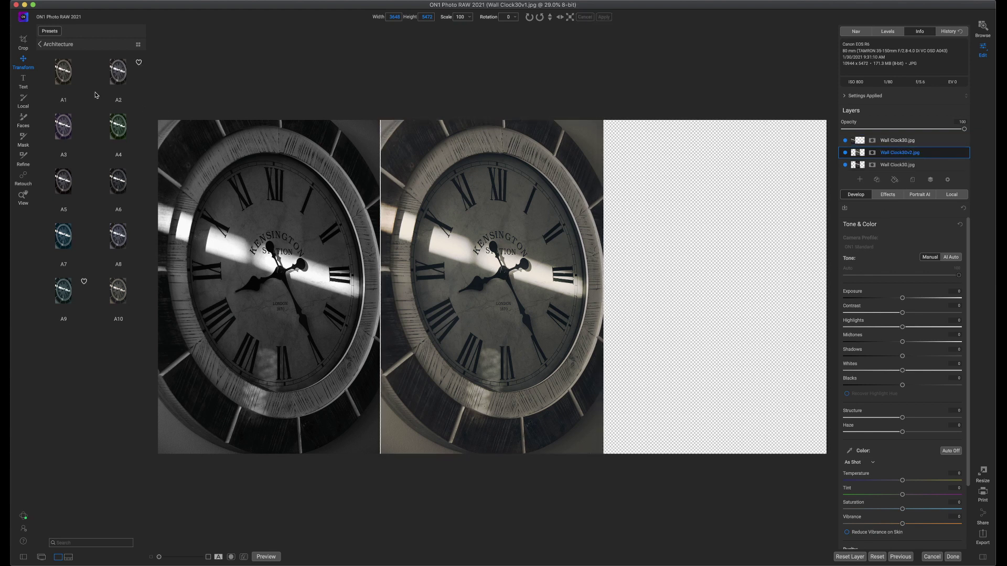
drag(507, 288, 727, 289)
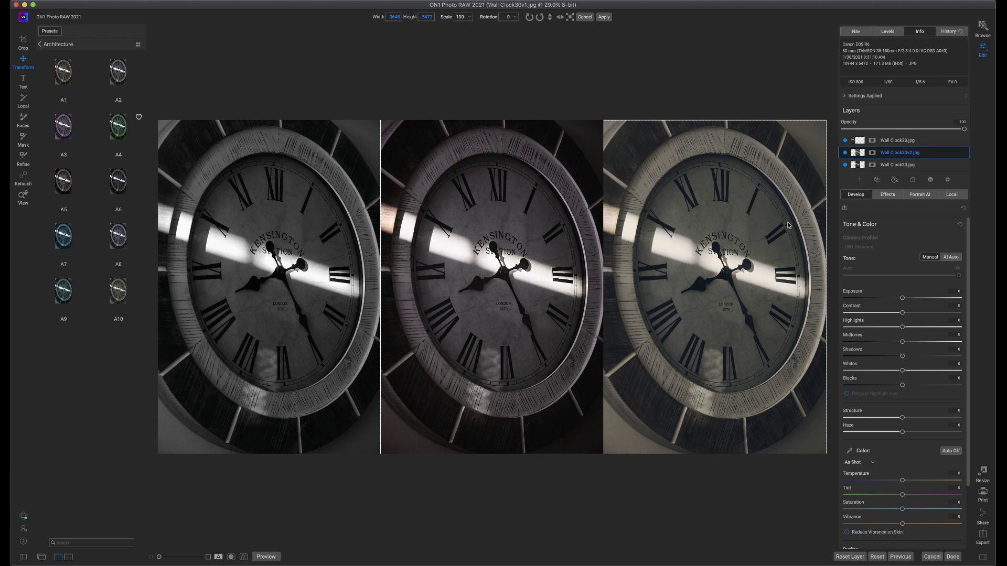
Fine-tune the left and right clock placements, then return to the View tool
click(921, 141)
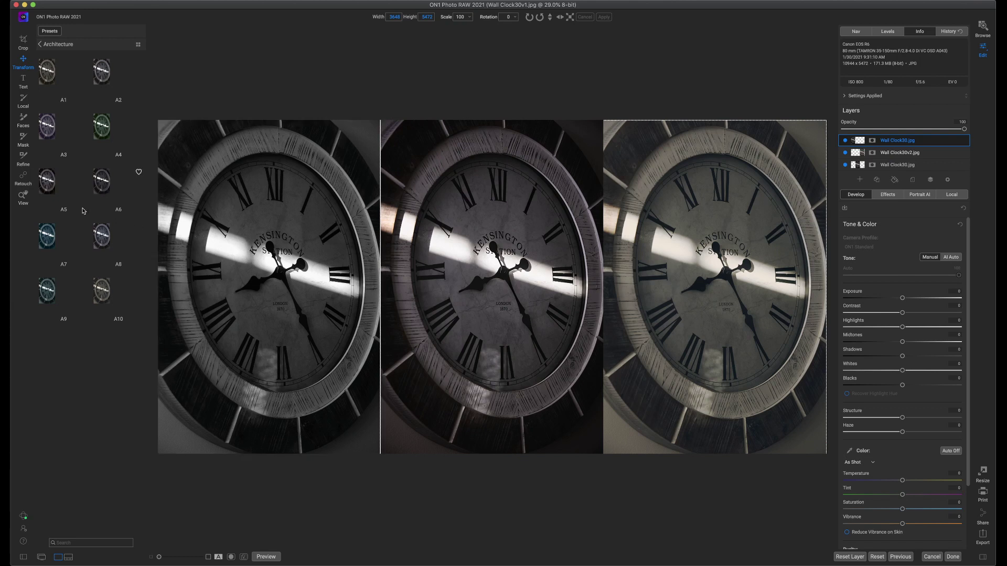
click(236, 405)
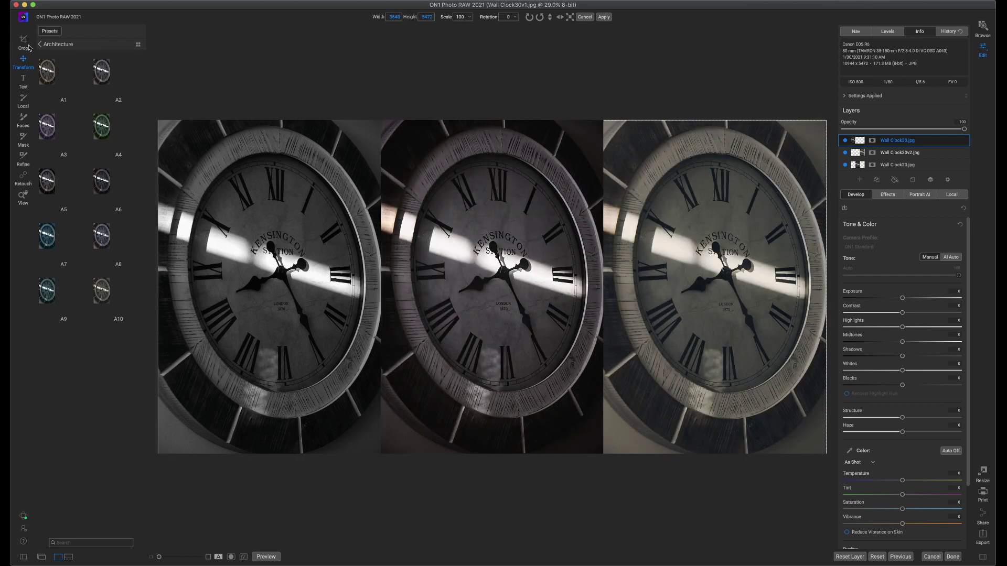
click(25, 199)
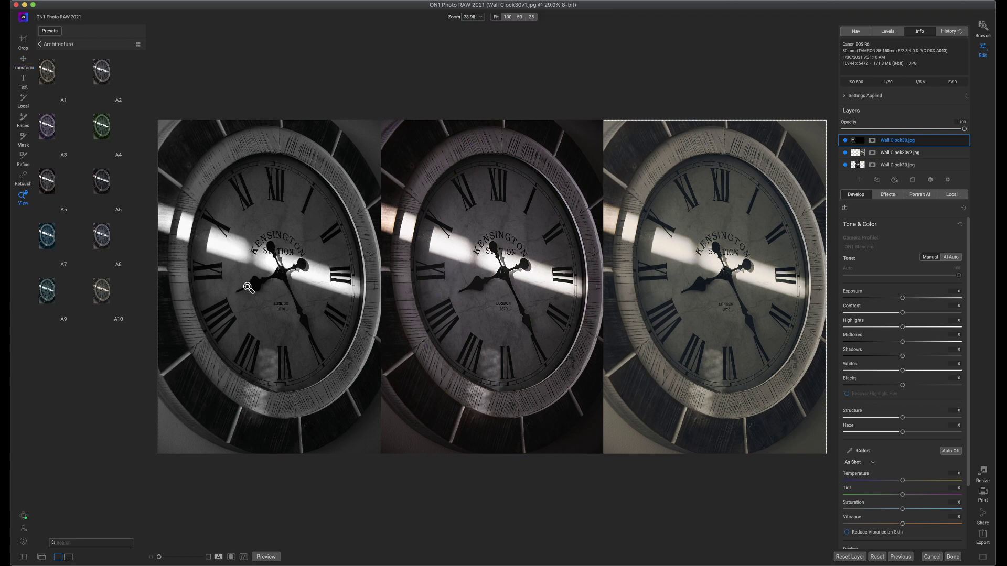
click(23, 62)
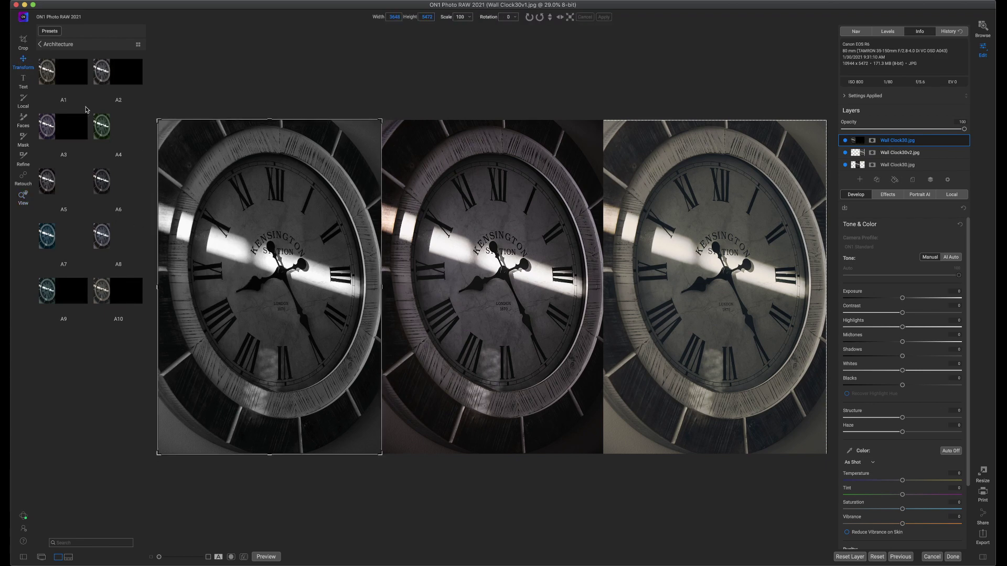
click(238, 239)
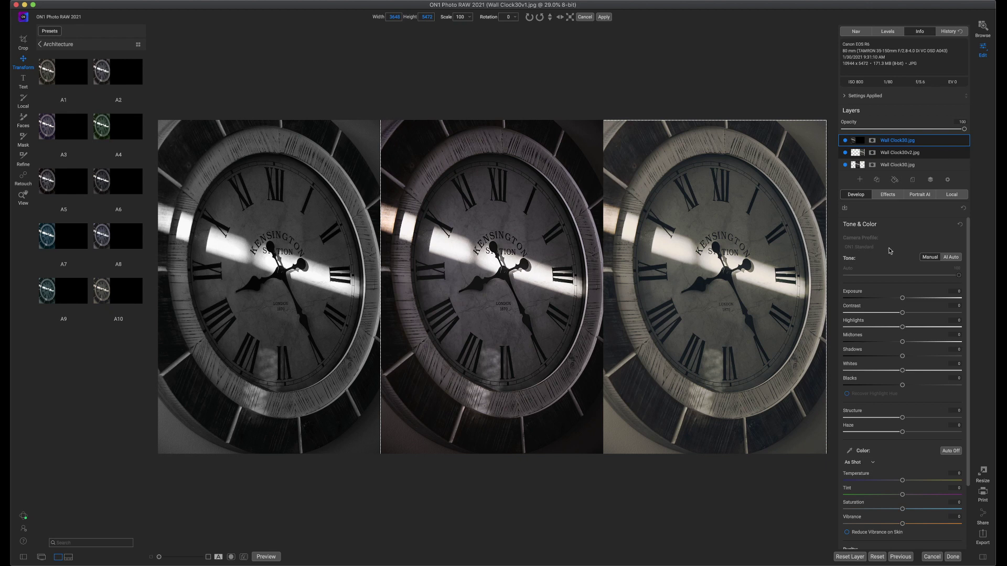
click(709, 272)
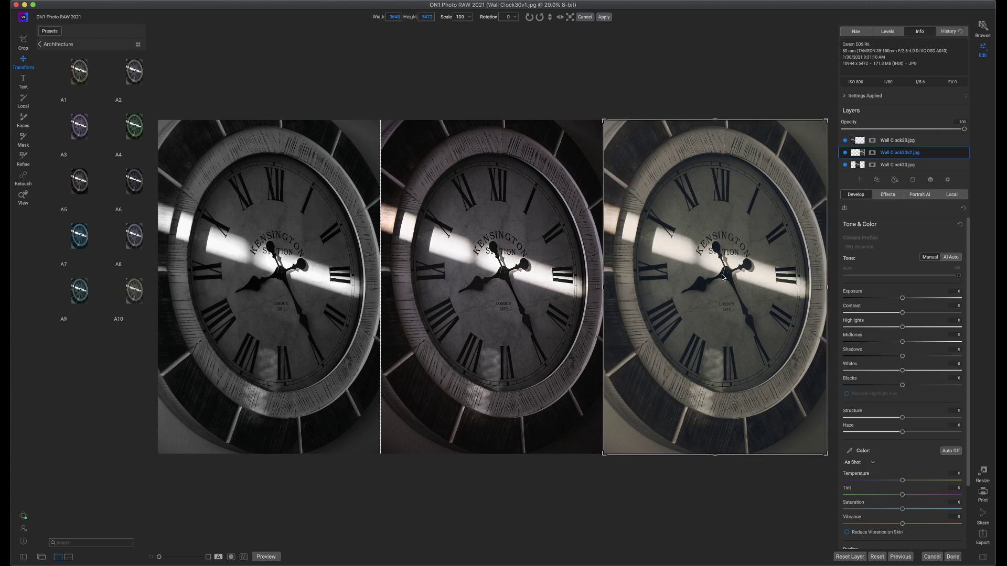
click(24, 197)
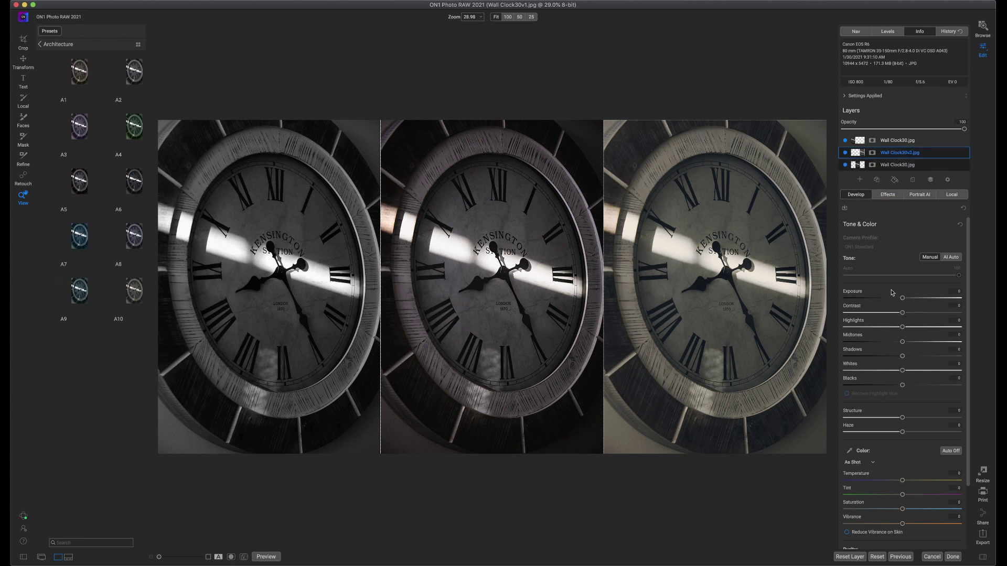
Add a White Square Borders filter to the bottom layer, the middle clock
click(923, 164)
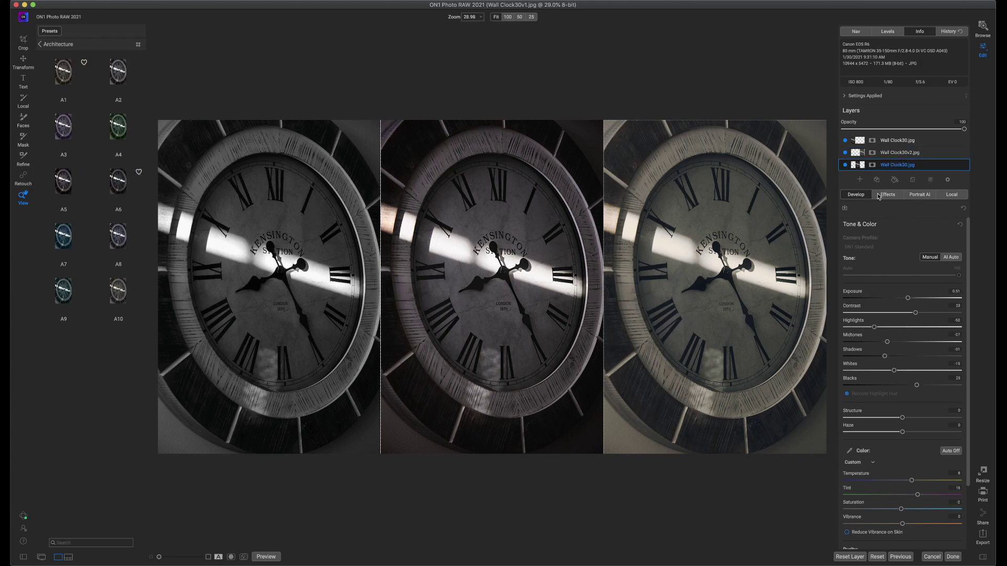
click(893, 194)
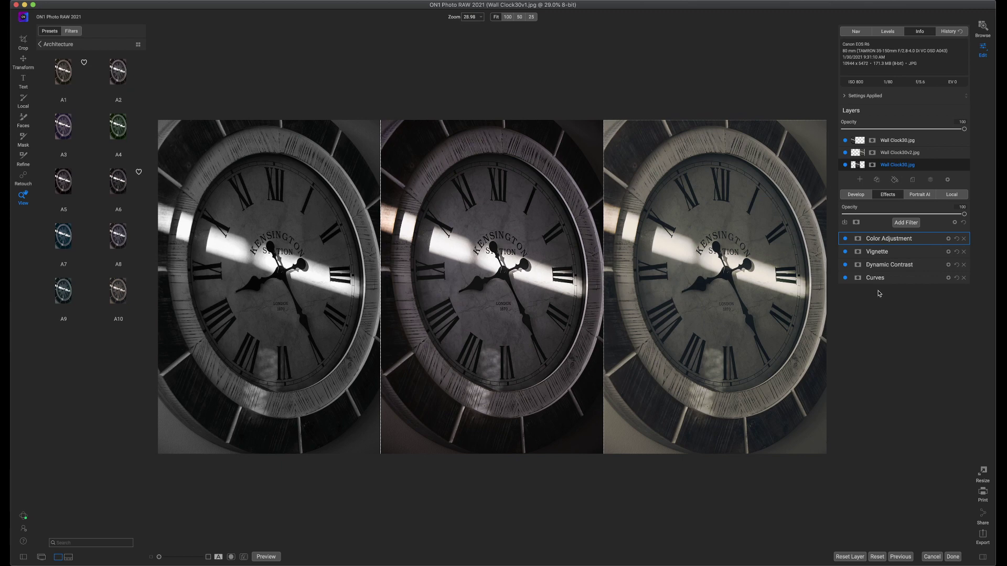
click(910, 223)
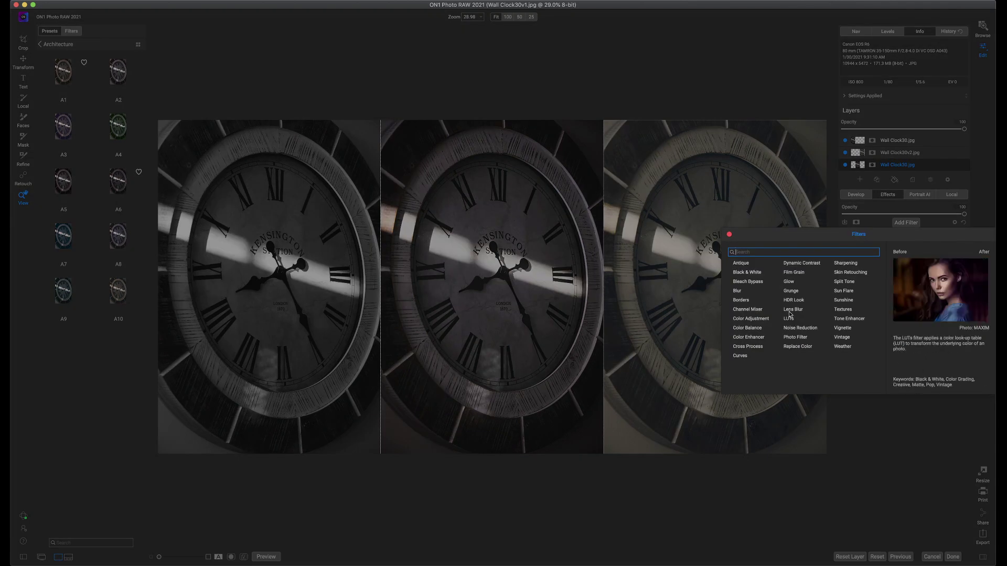
click(746, 301)
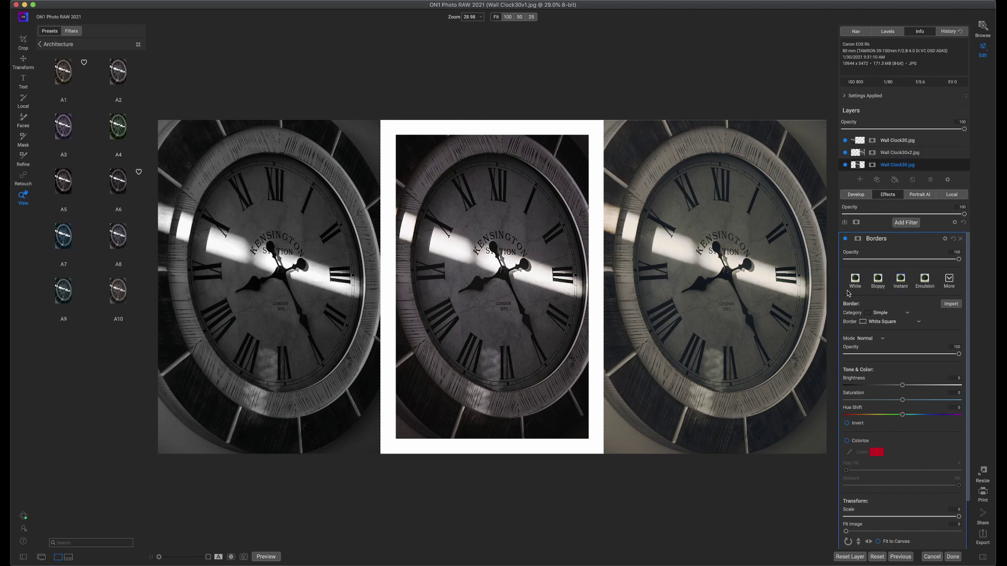
Add White Square borders to the Wall Clock30v2 and left clocks, checking edges at 100%
click(900, 153)
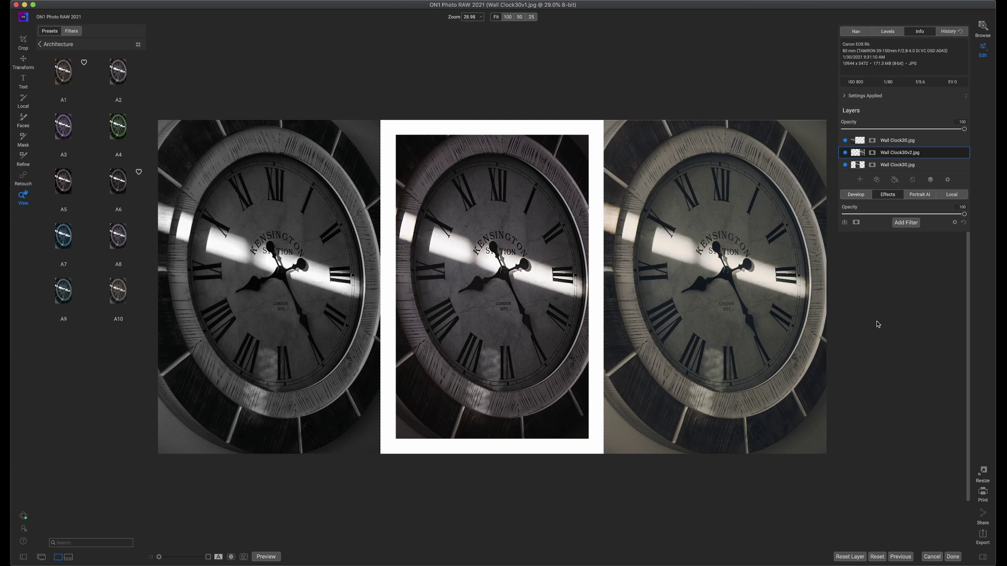
click(904, 223)
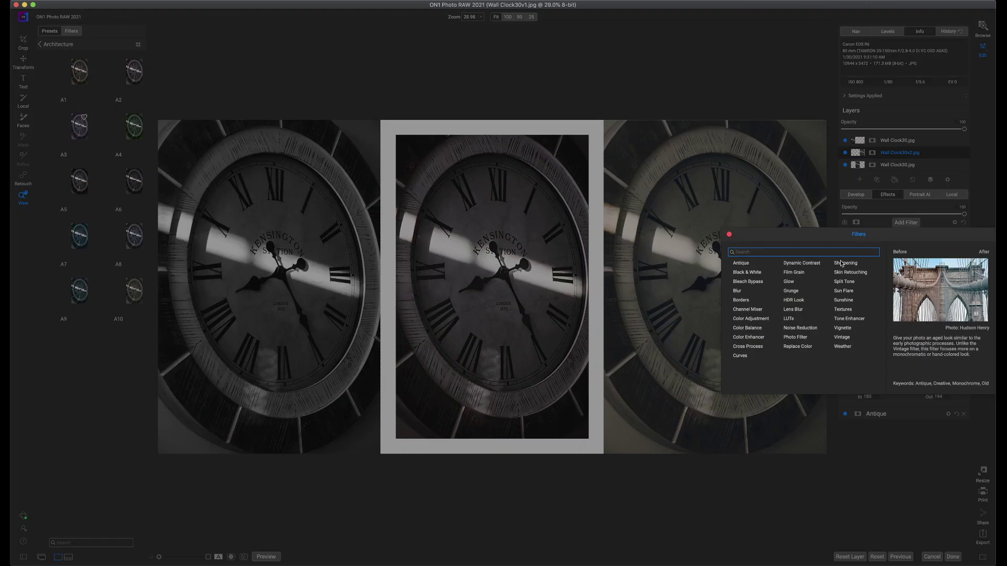
click(741, 300)
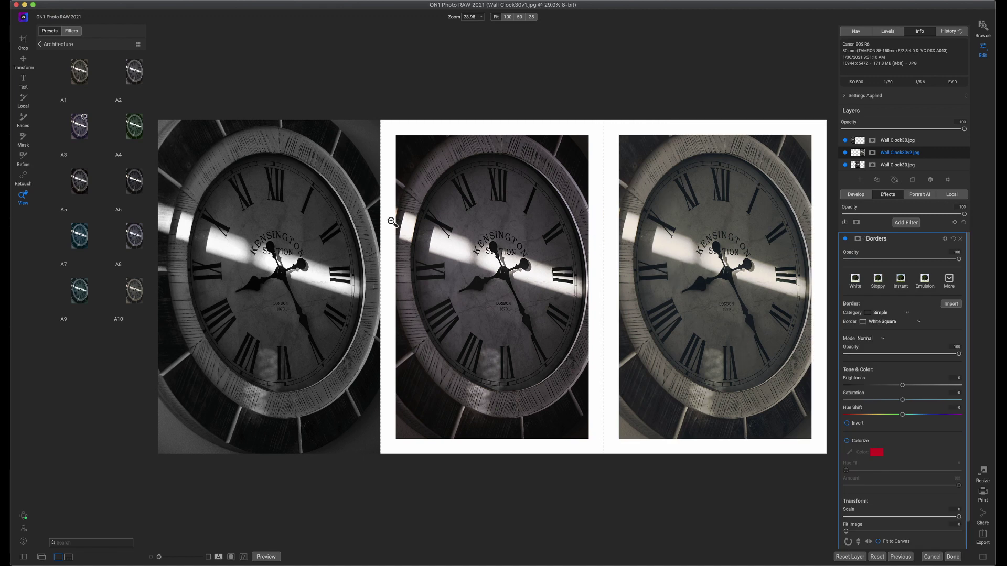
click(272, 237)
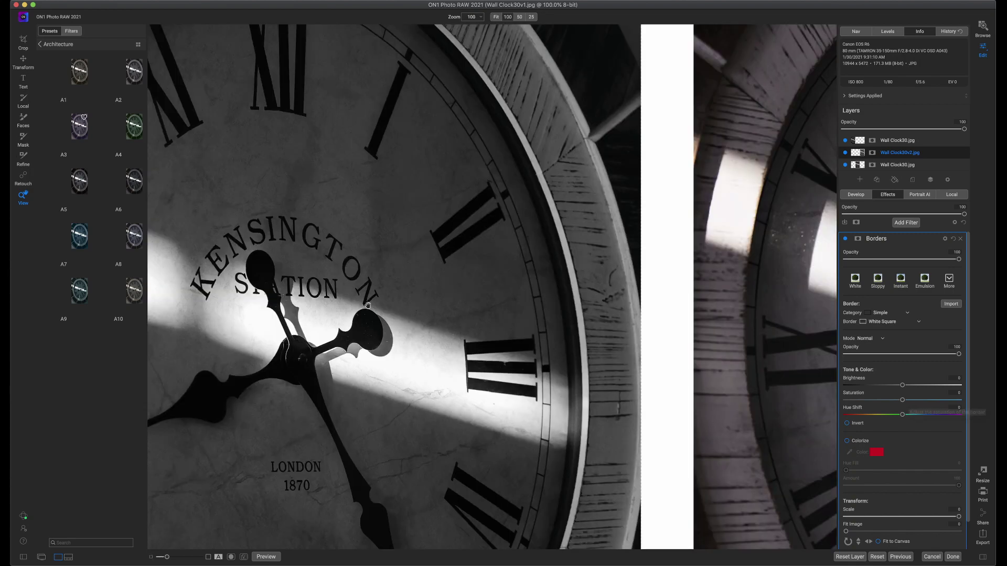
click(429, 338)
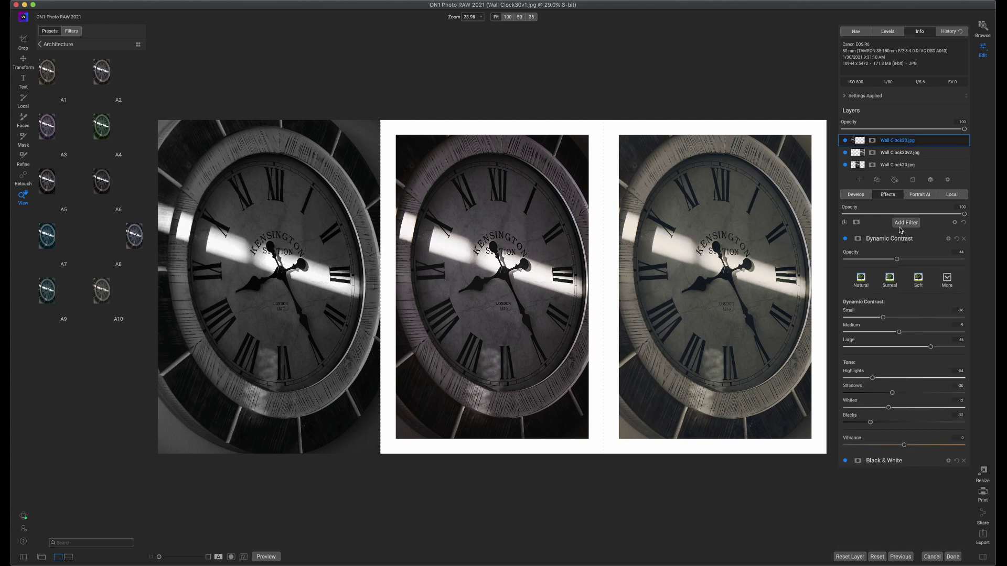
click(902, 224)
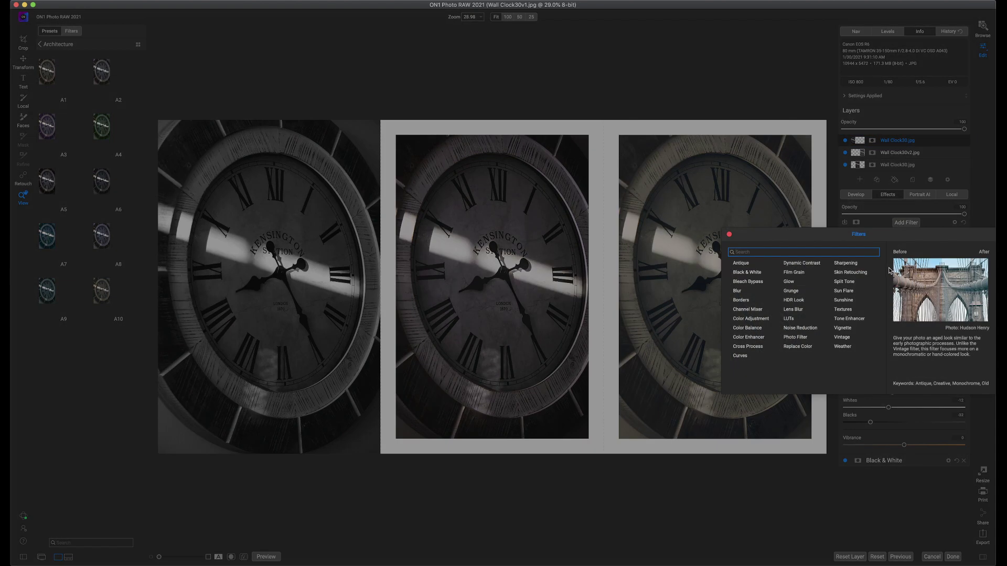
click(751, 303)
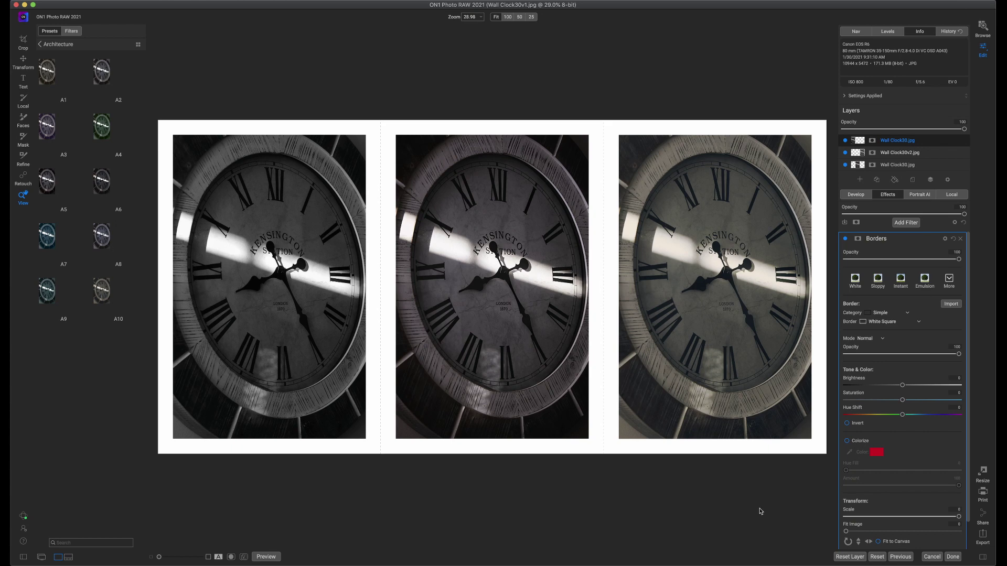
Commit the bordered triptych with Done and save the layered file with Cmd+S
click(959, 560)
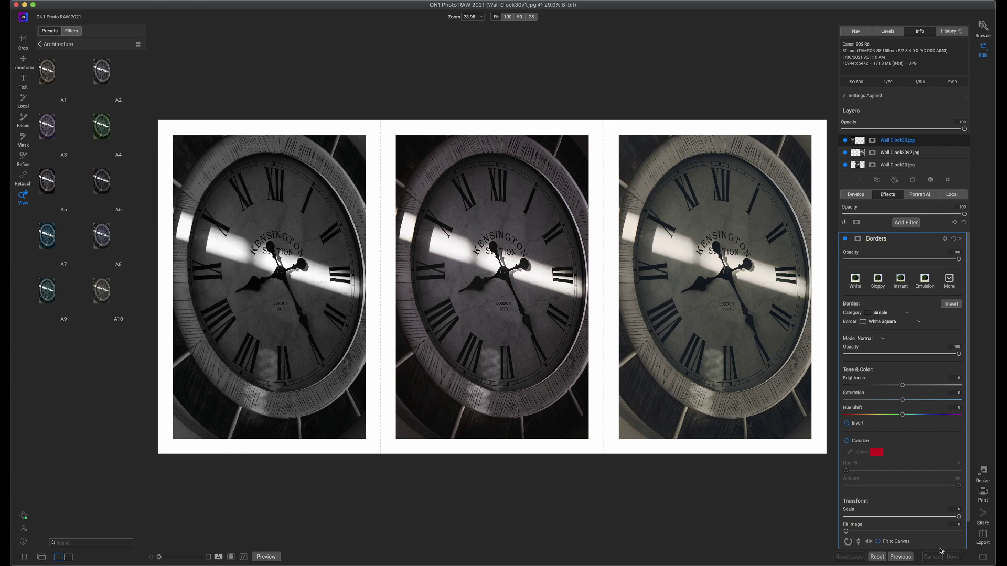
key(super+s)
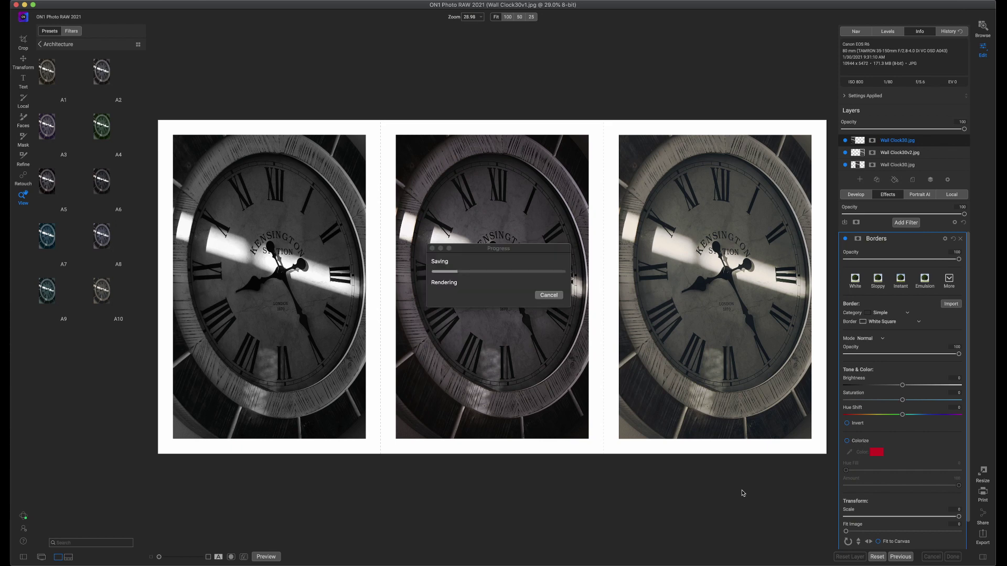